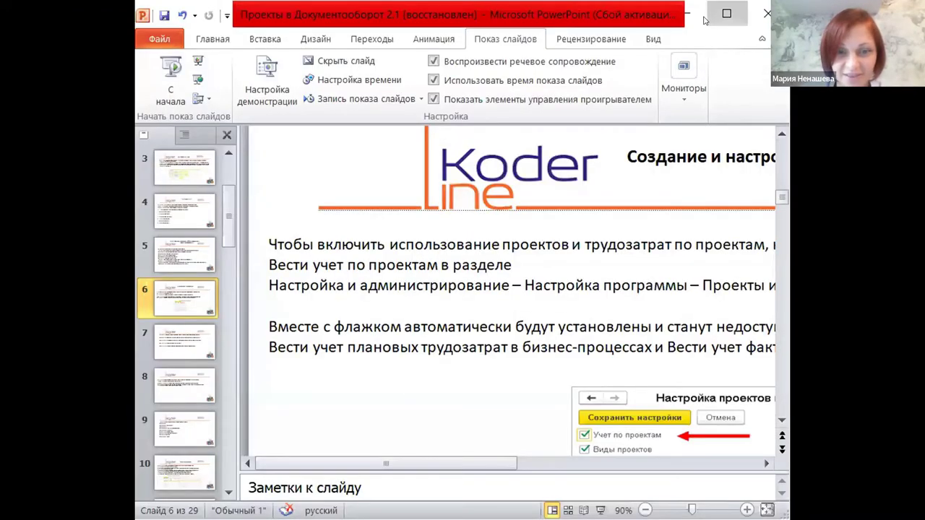
# Maximize the presentation window and switch to 1С:Документооборот.
pyautogui.click(726, 13)
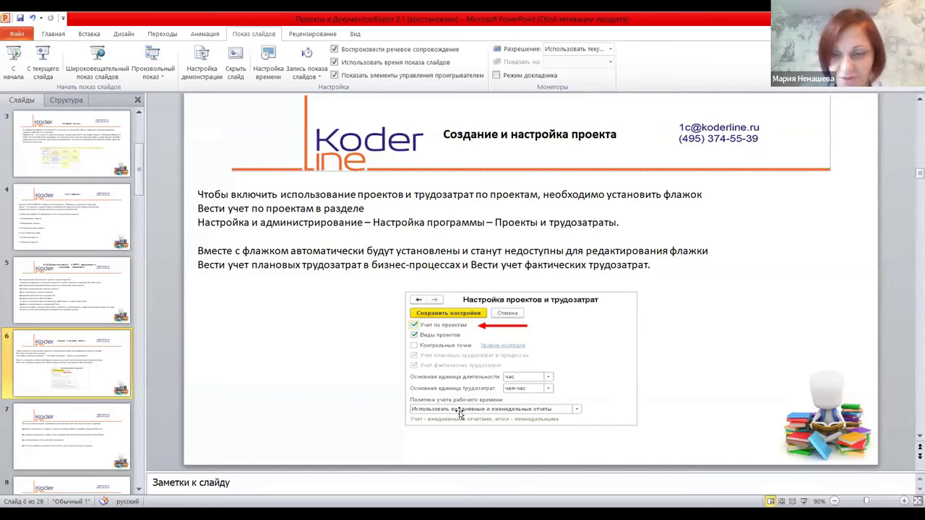
pyautogui.hotkey('alt', 'Tab')
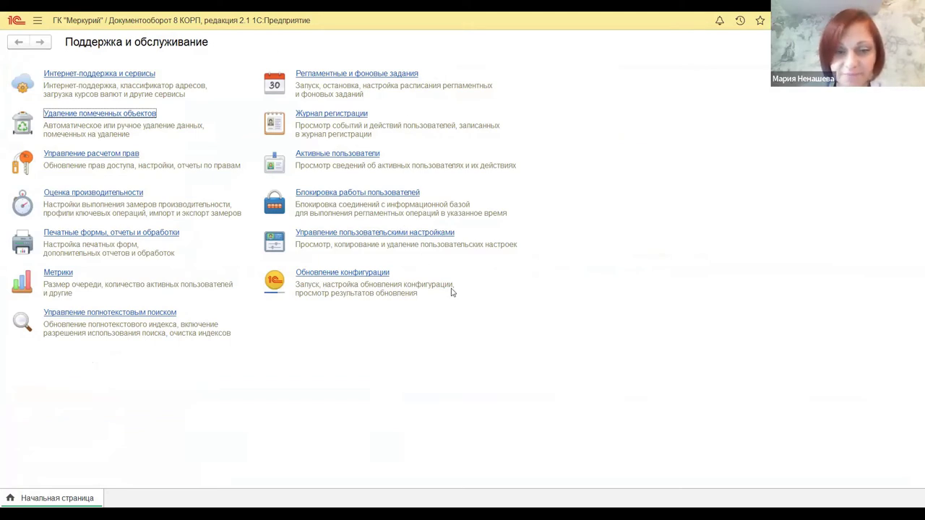
pyautogui.click(280, 417)
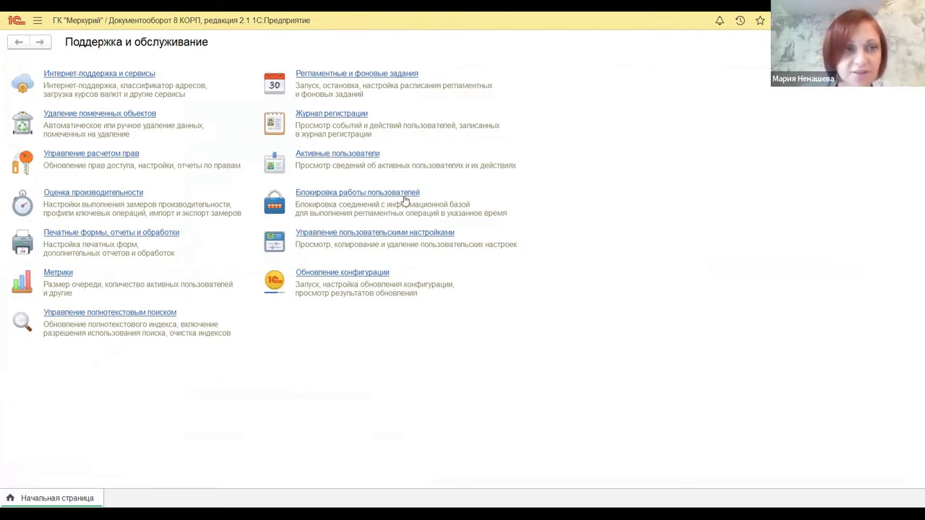
# Open the Проекты и трудозатраты settings under Настройка программы and save them with project accounting enabled.
pyautogui.click(36, 22)
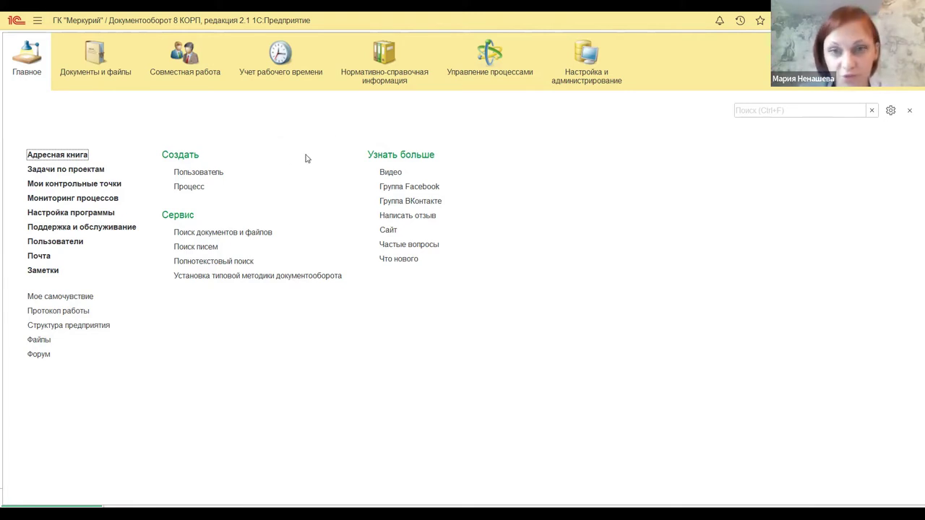
pyautogui.click(573, 81)
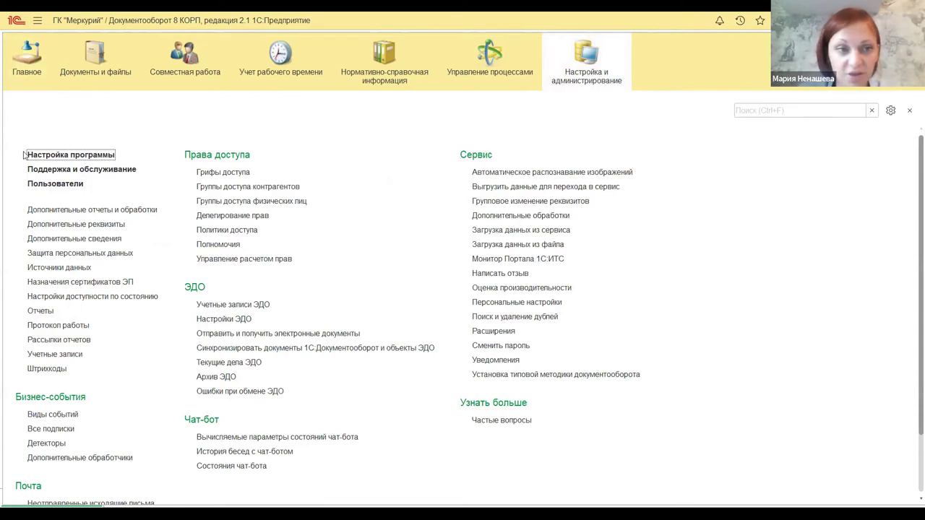
pyautogui.click(162, 152)
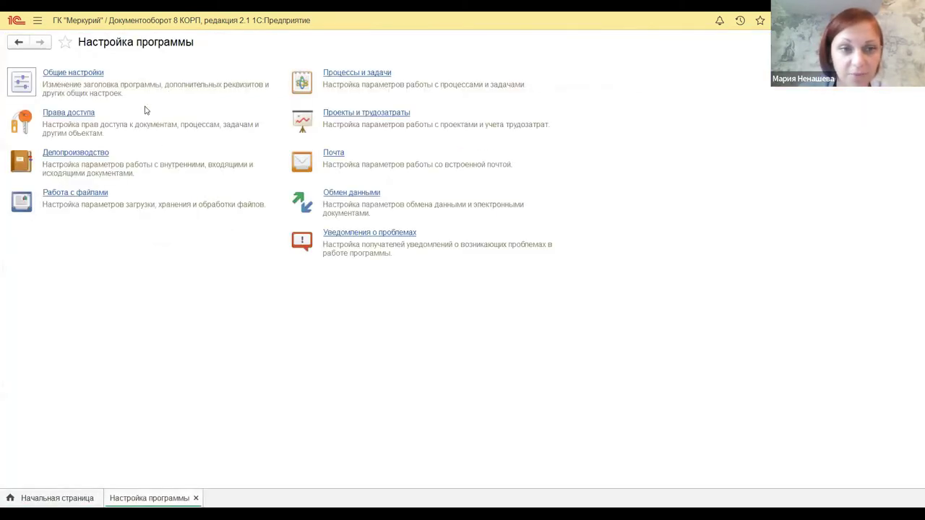
pyautogui.click(363, 114)
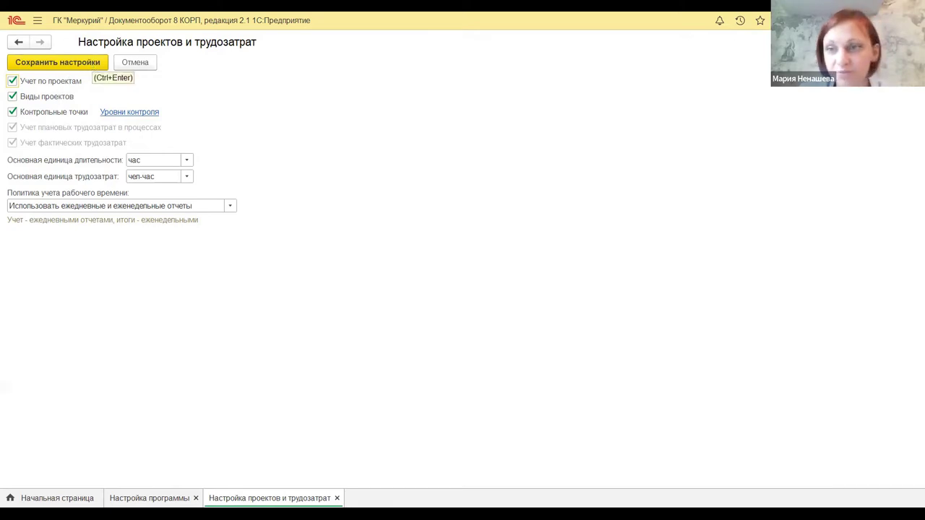
pyautogui.hotkey('ctrl', 'Return')
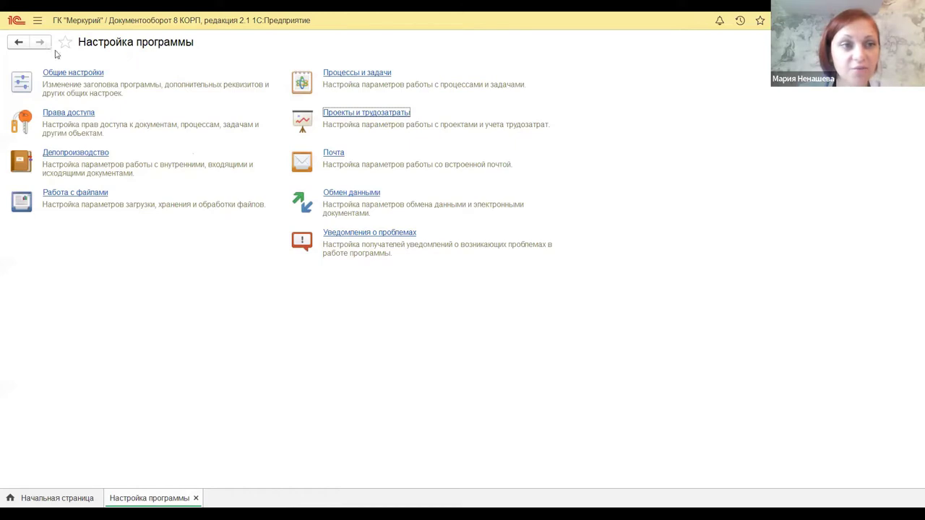
# Open the Проекты list from the Совместная работа section.
pyautogui.click(40, 24)
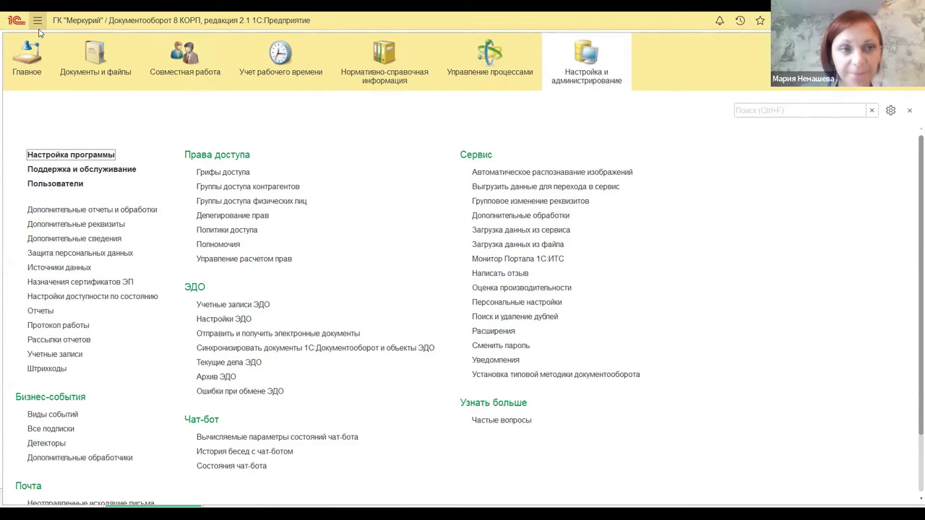
pyautogui.click(203, 81)
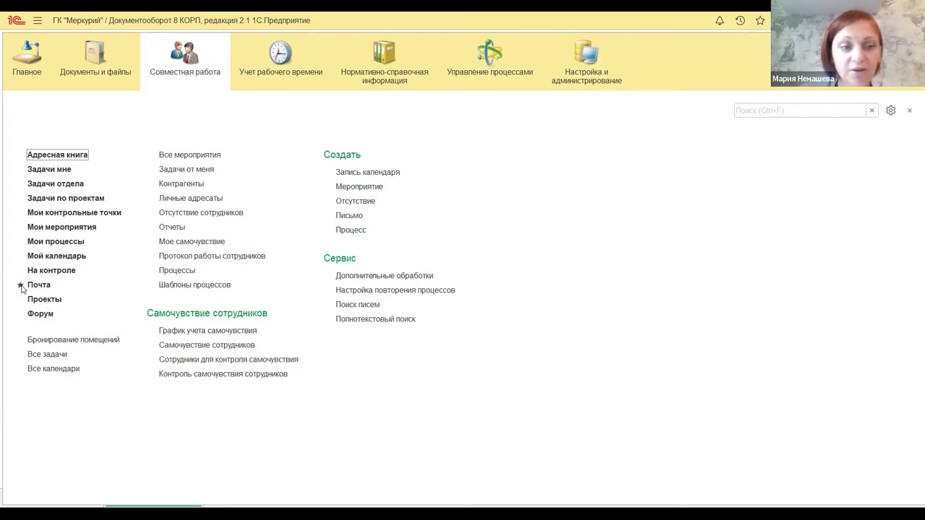
pyautogui.click(42, 299)
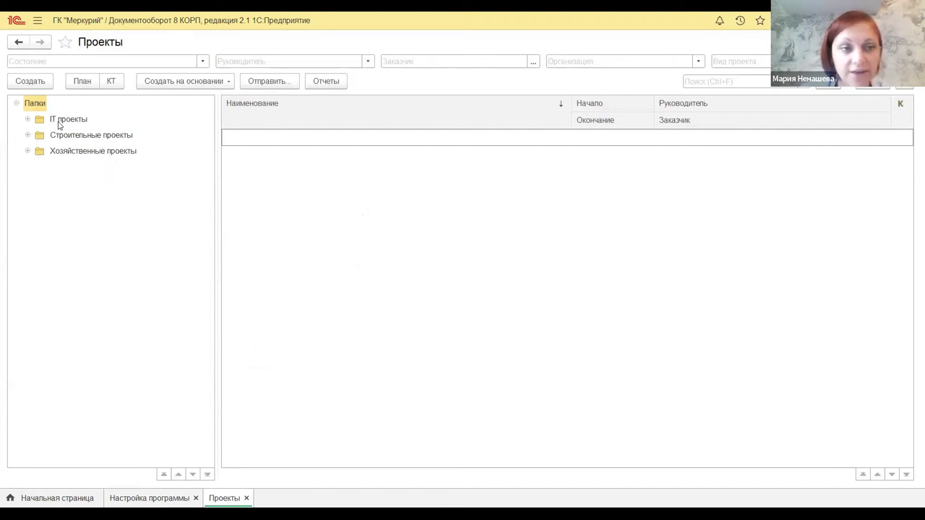
# Examine which projects are stored in the IT проекты, Строительные проекты and Хозяйственные проекты folders.
pyautogui.click(65, 121)
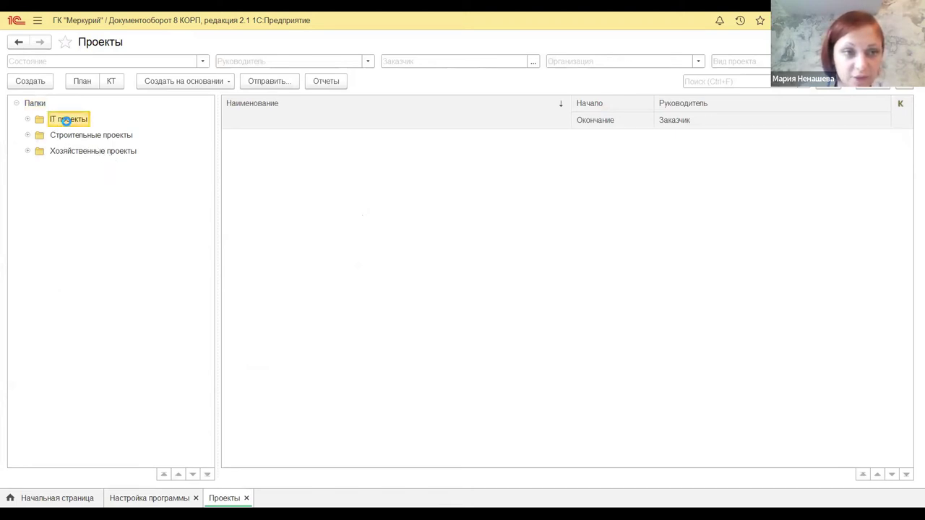
pyautogui.click(72, 136)
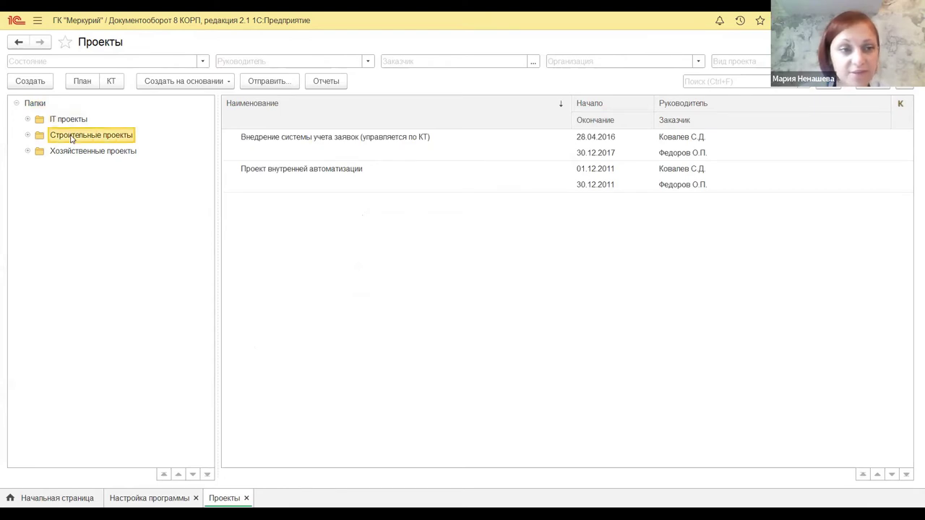
pyautogui.click(82, 154)
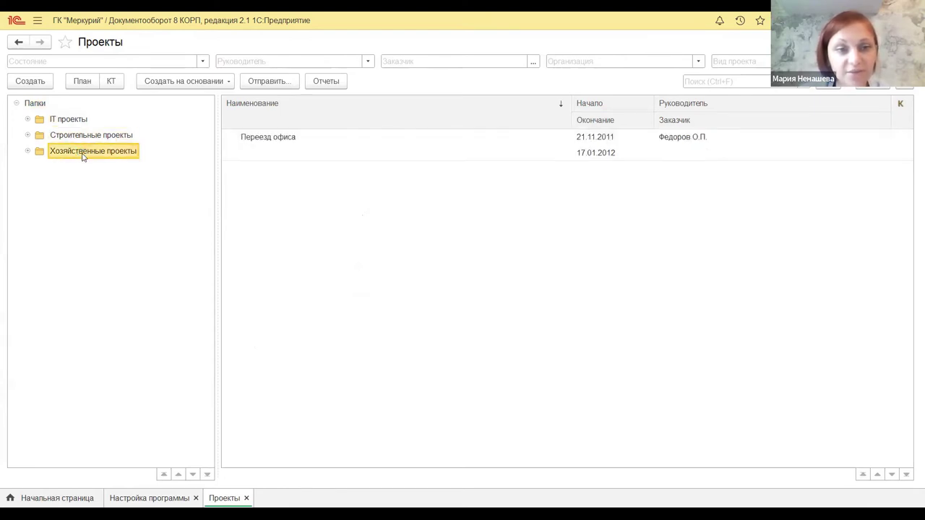
pyautogui.click(90, 137)
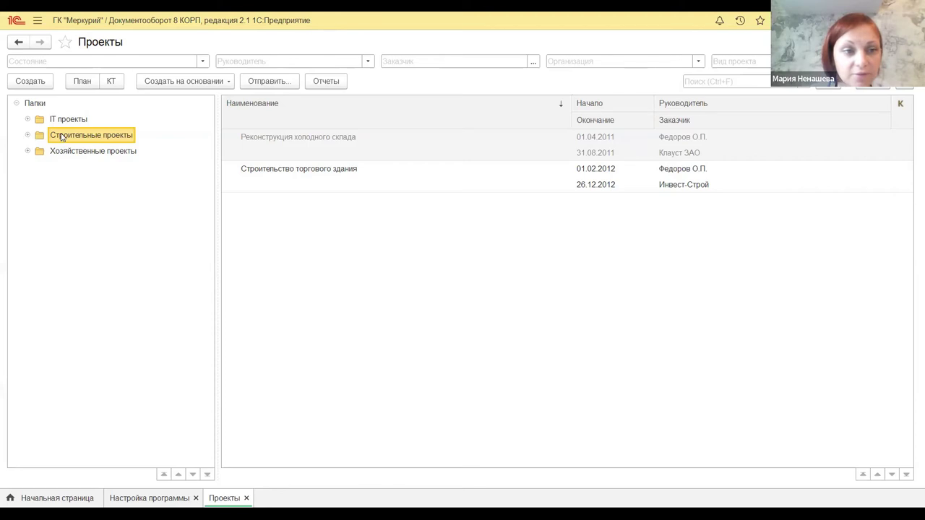
pyautogui.click(294, 179)
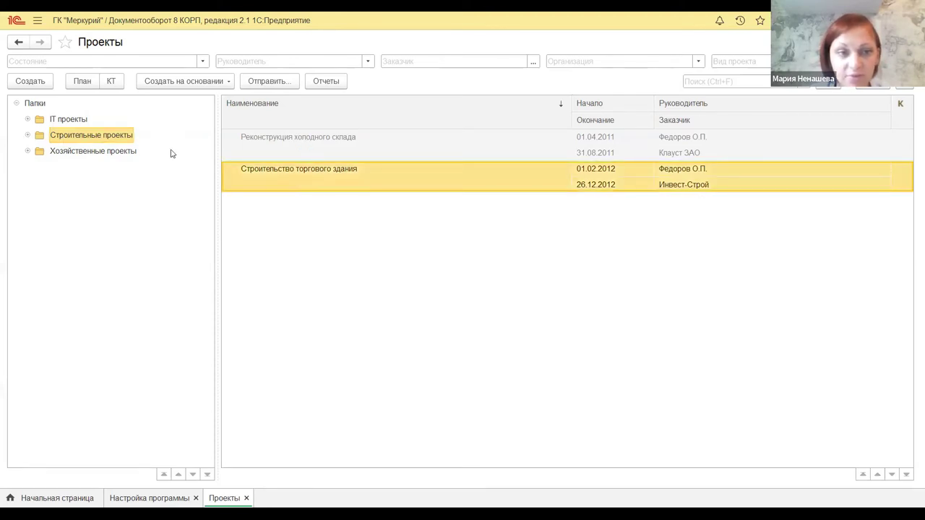
pyautogui.click(64, 121)
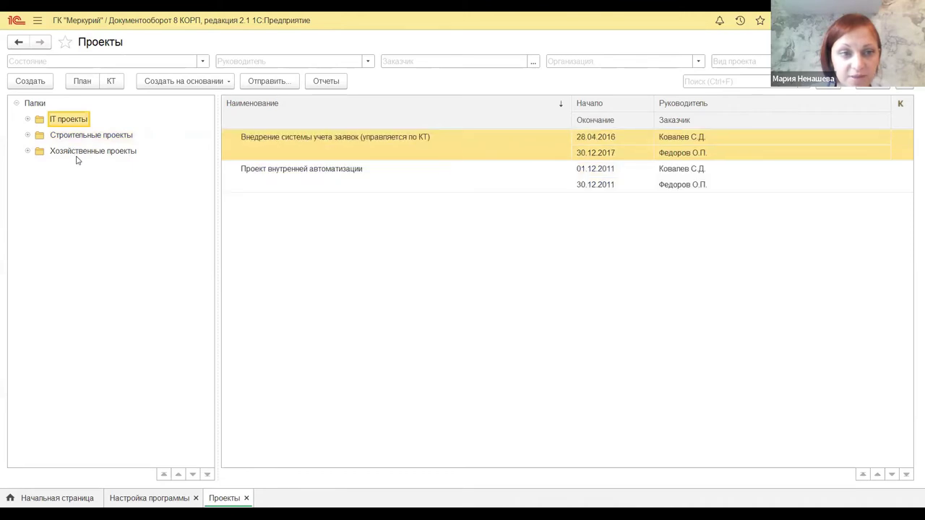
pyautogui.click(76, 154)
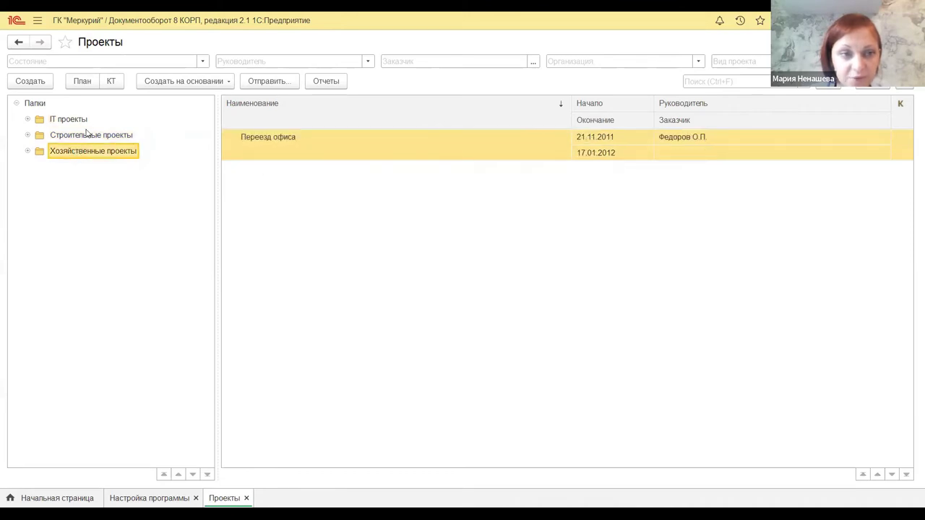
# Open the project card "Строительство торгового здания" from the Строительные проекты folder and view its overview.
pyautogui.click(87, 133)
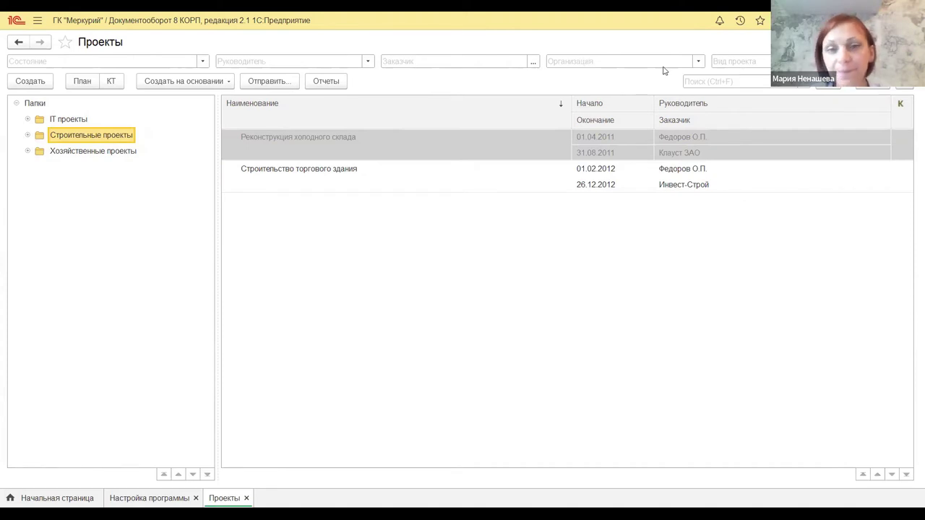
pyautogui.click(305, 172)
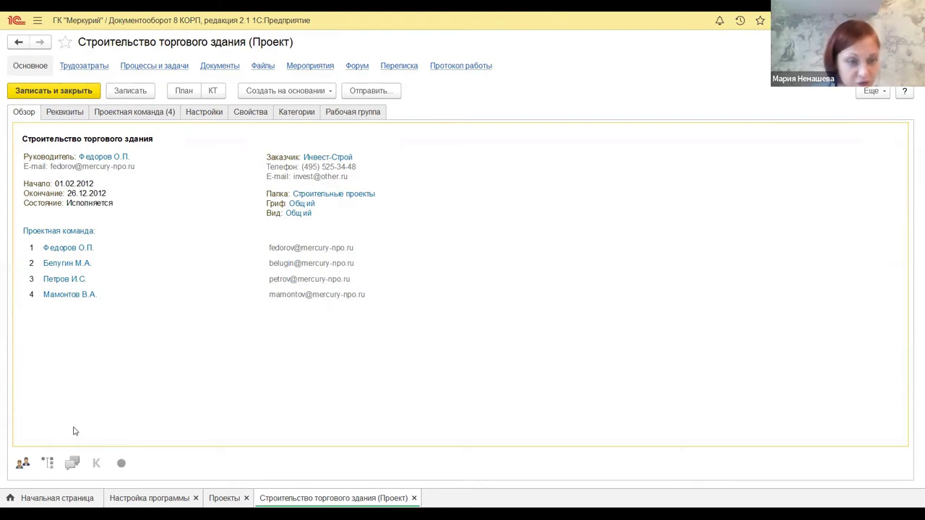
pyautogui.click(24, 466)
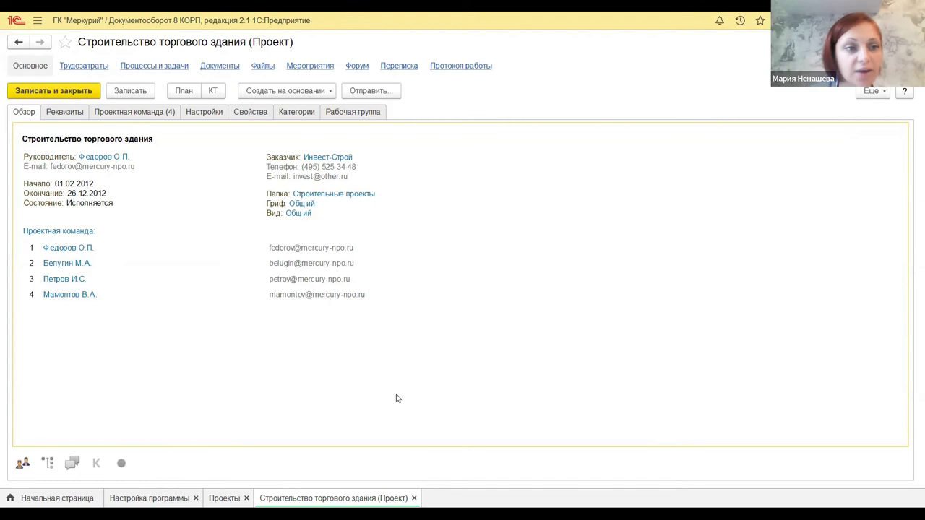
pyautogui.click(79, 116)
pyautogui.click(21, 113)
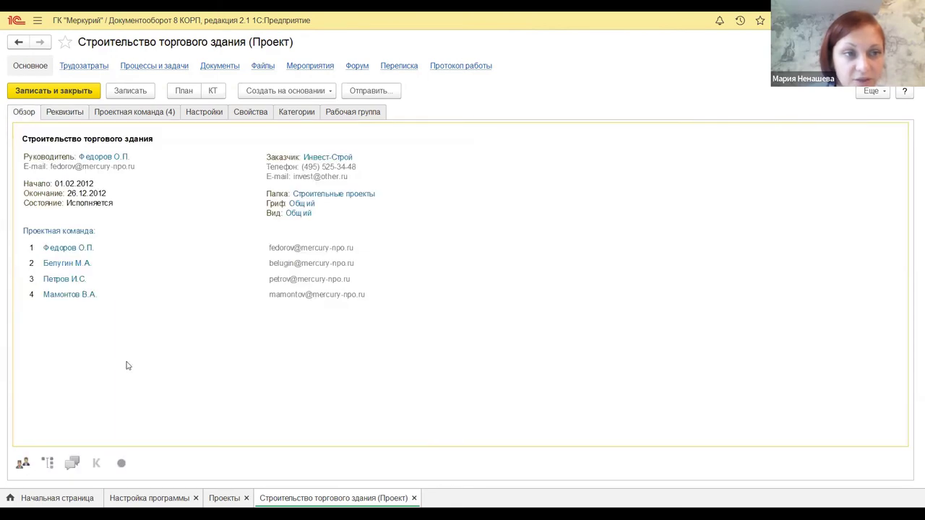
# Review the project's details (Реквизиты) and the participants listed in its project team.
pyautogui.click(73, 117)
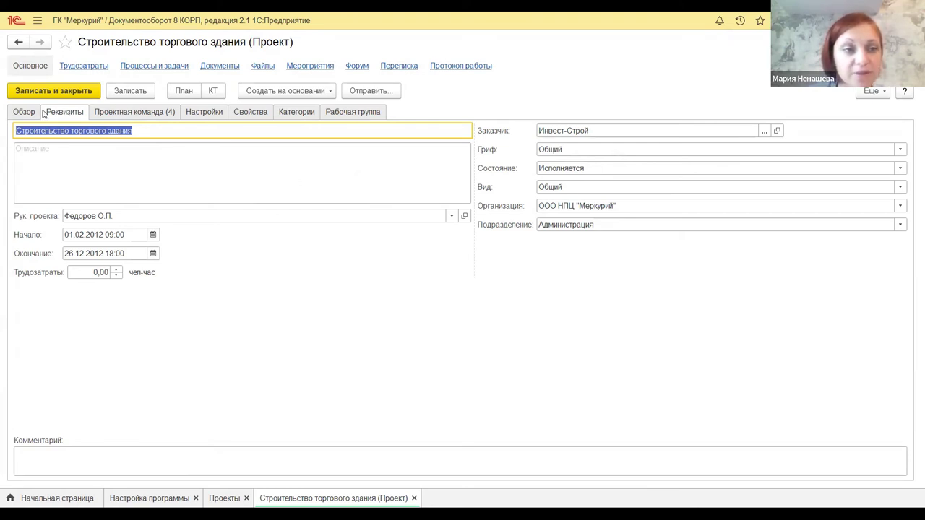
pyautogui.click(115, 116)
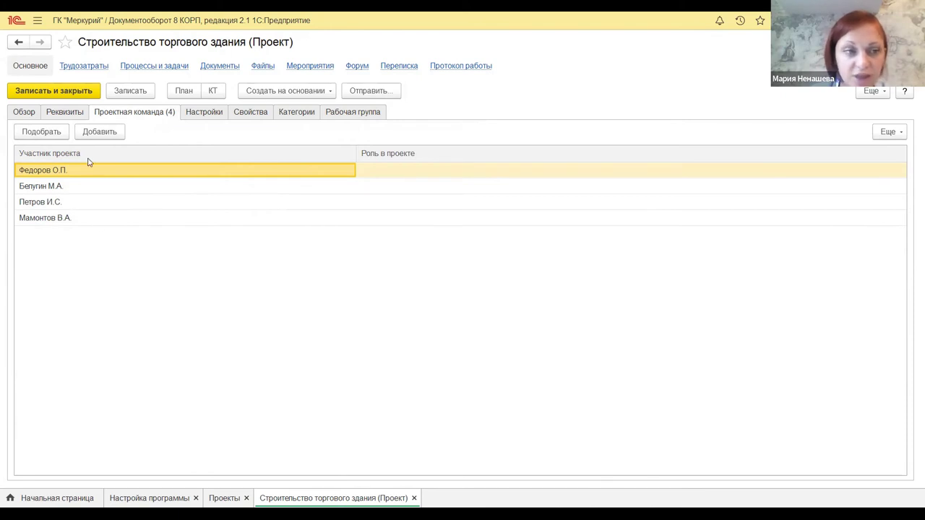
pyautogui.click(52, 190)
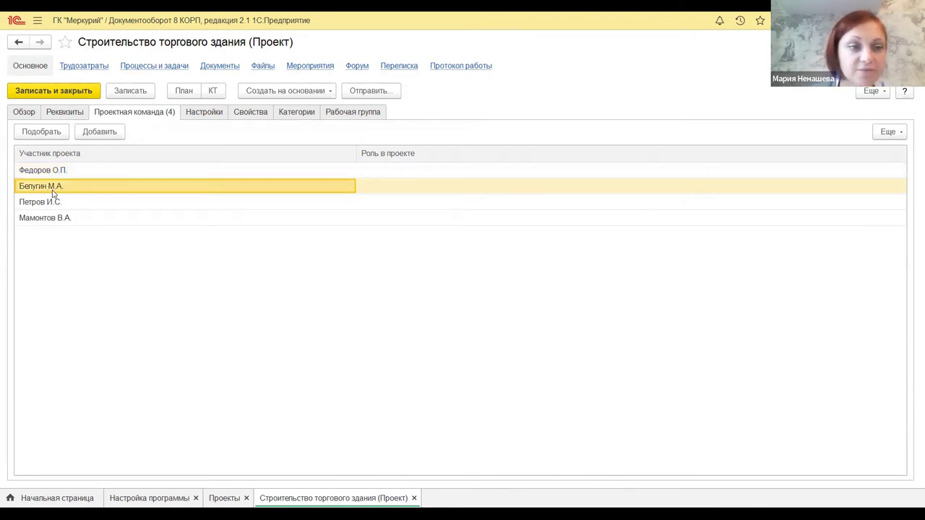
pyautogui.click(53, 202)
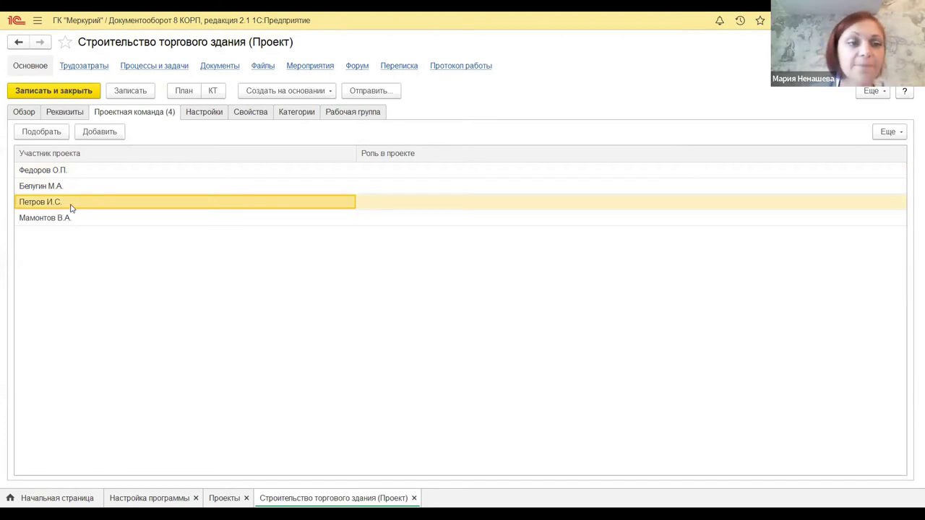
pyautogui.doubleClick(84, 209)
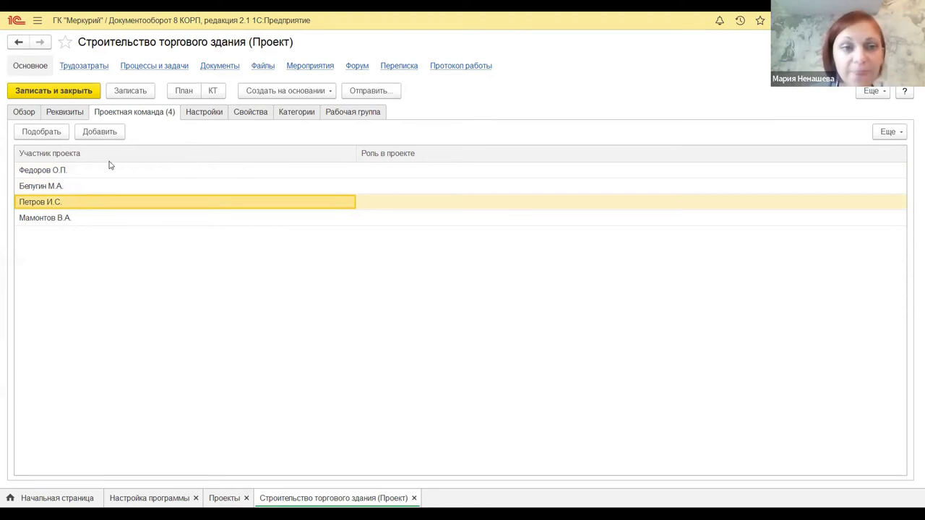
# Review the project's settings and the available options for Способ планирования without changing the planning method.
pyautogui.click(204, 113)
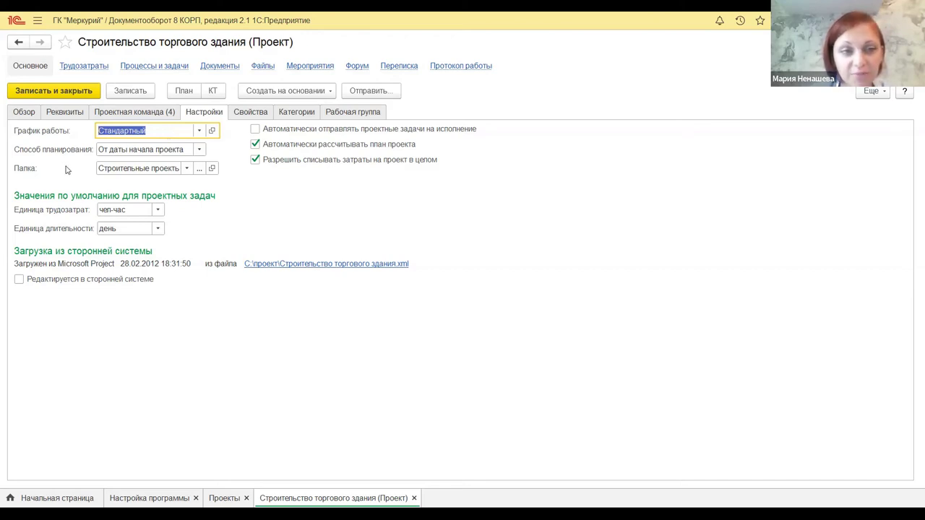
pyautogui.click(198, 150)
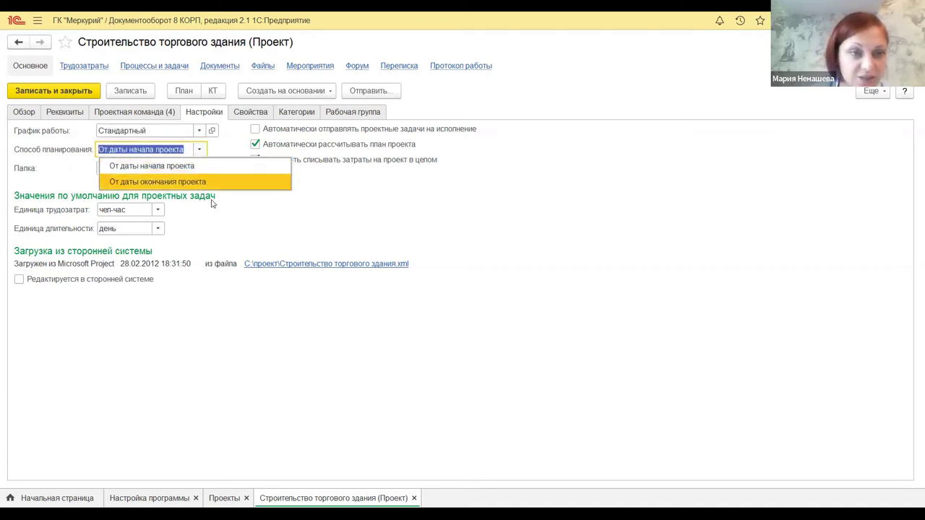
pyautogui.click(239, 198)
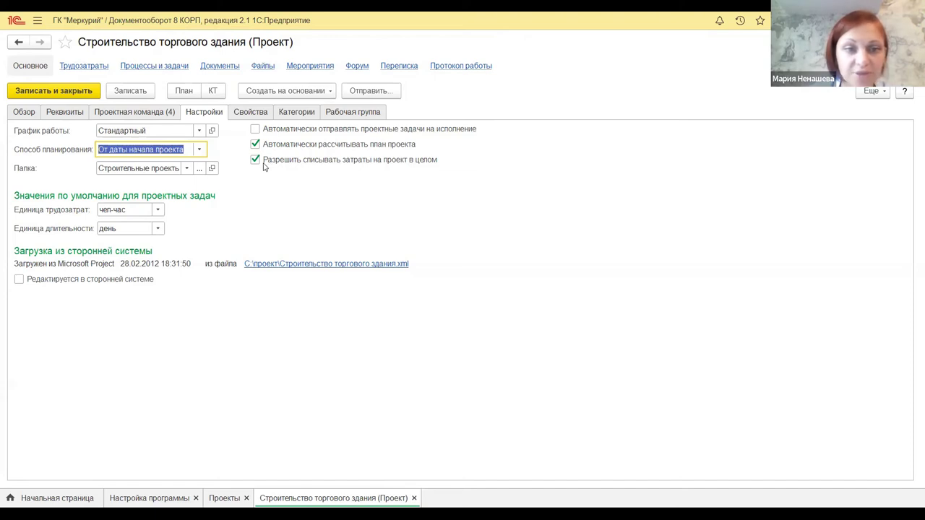
# View the selectable values of the project's Процент выполнения property without choosing one, and view the project's categories.
pyautogui.click(261, 115)
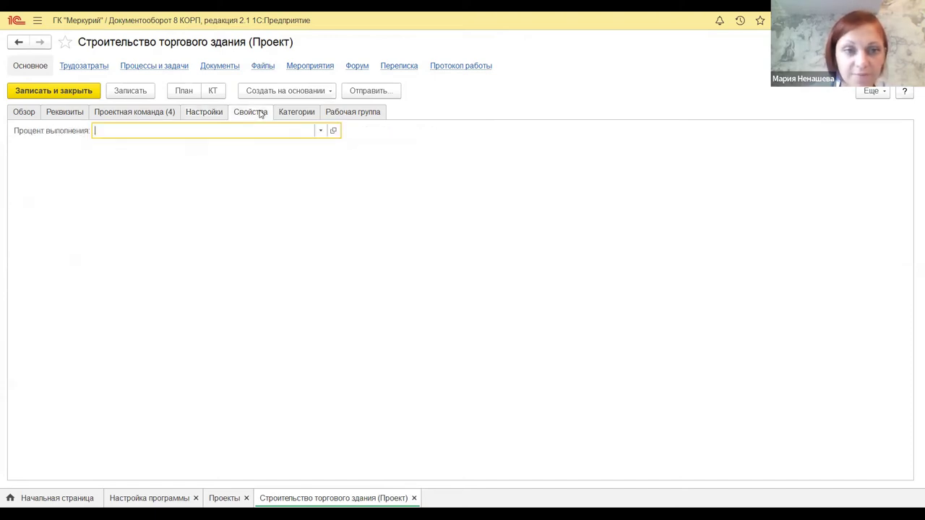
pyautogui.click(321, 131)
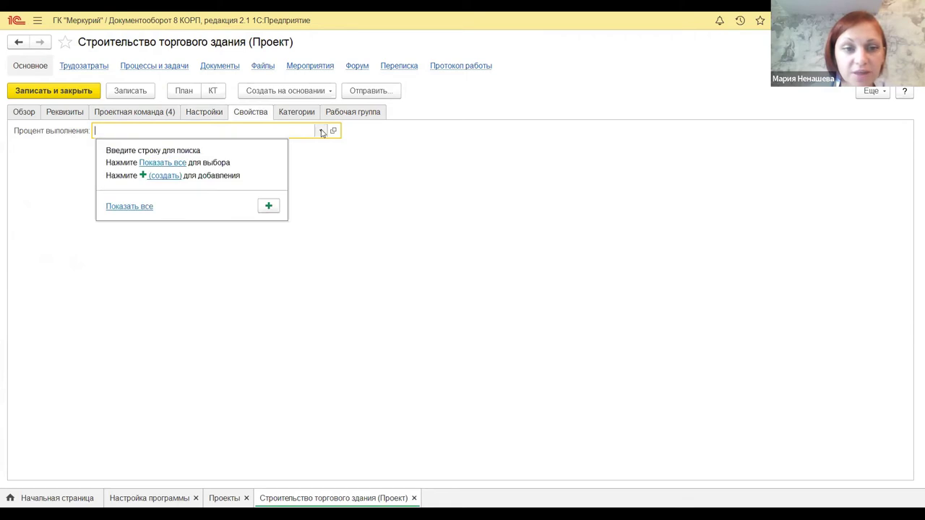
pyautogui.click(125, 208)
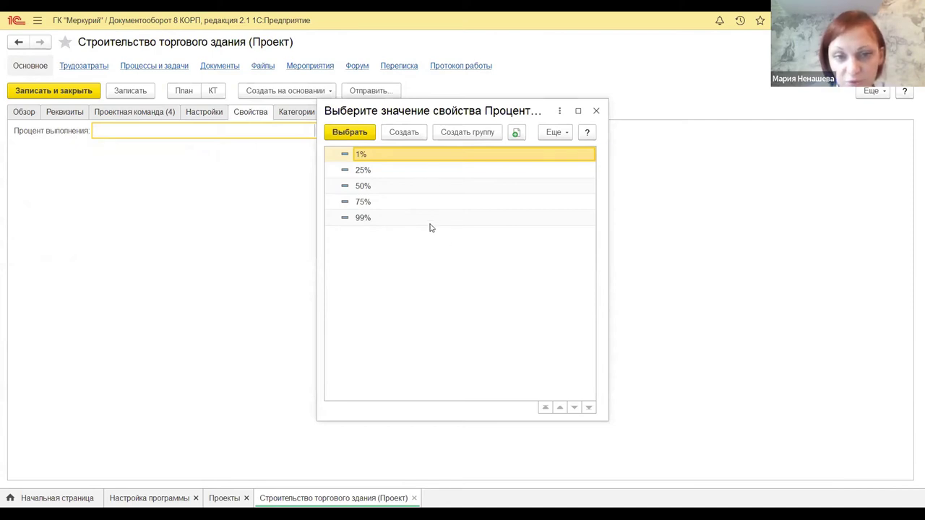
pyautogui.click(596, 112)
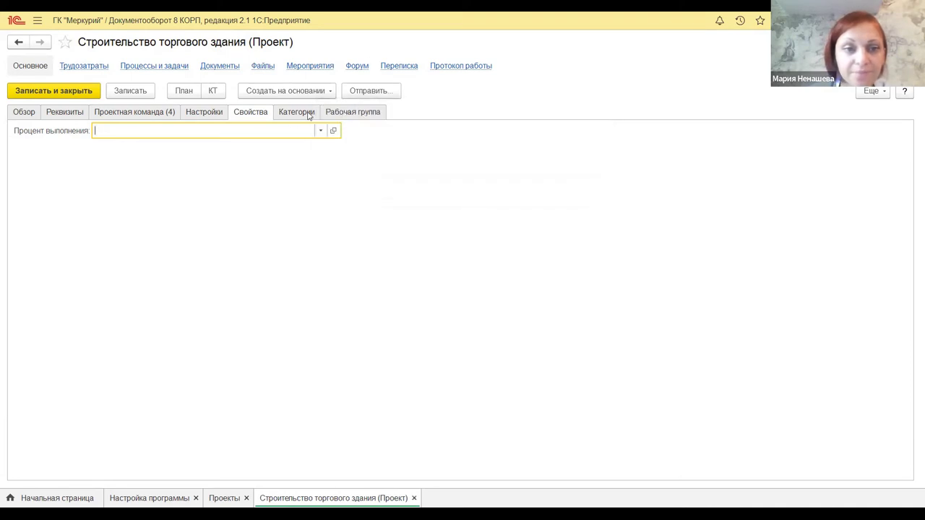
pyautogui.click(308, 116)
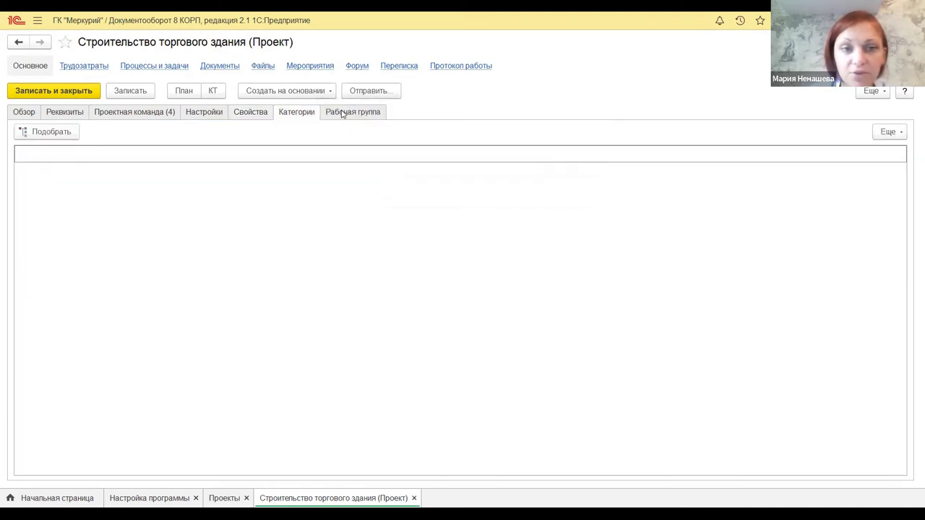
# View the project's working group (Рабочая группа) and compare it with the project team's participant list.
pyautogui.click(342, 114)
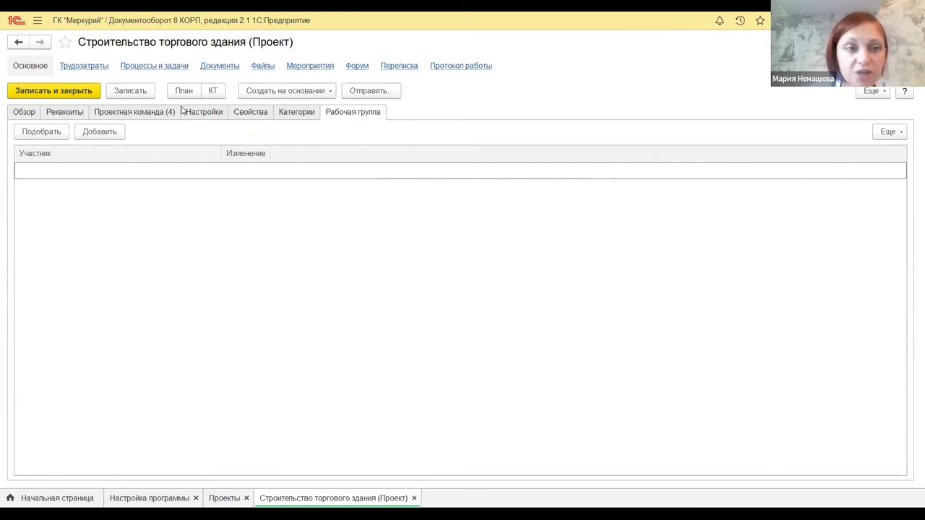
pyautogui.click(142, 117)
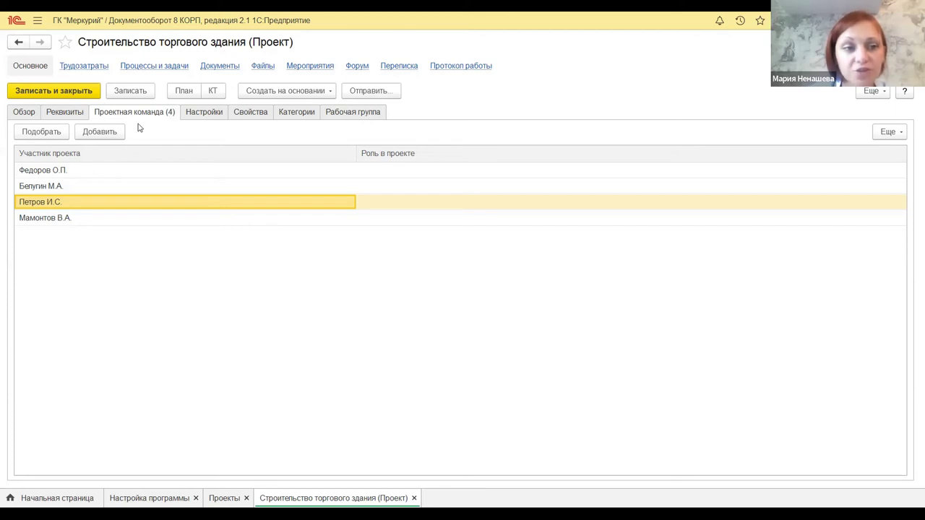
pyautogui.click(355, 112)
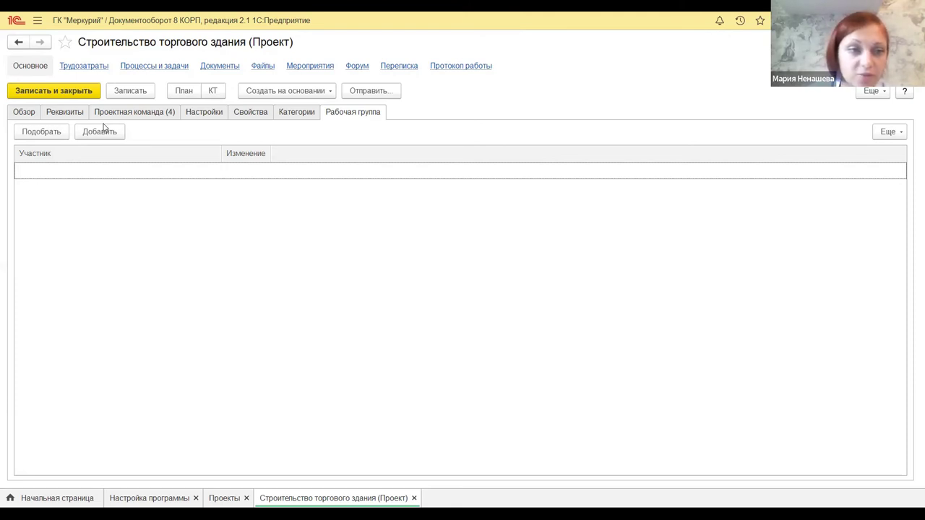
# View the participant picker for adding a working group member without selecting anyone, and compare the project team with the working group again.
pyautogui.click(123, 134)
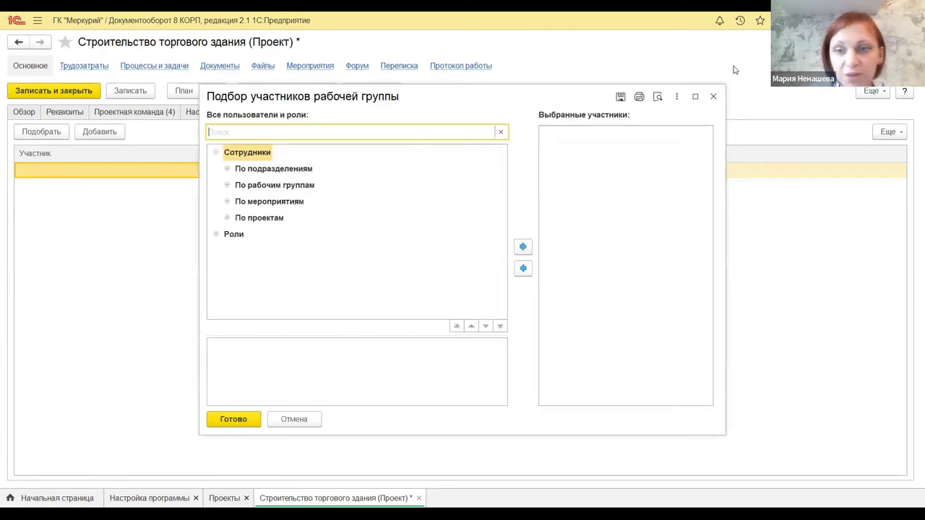
pyautogui.click(714, 97)
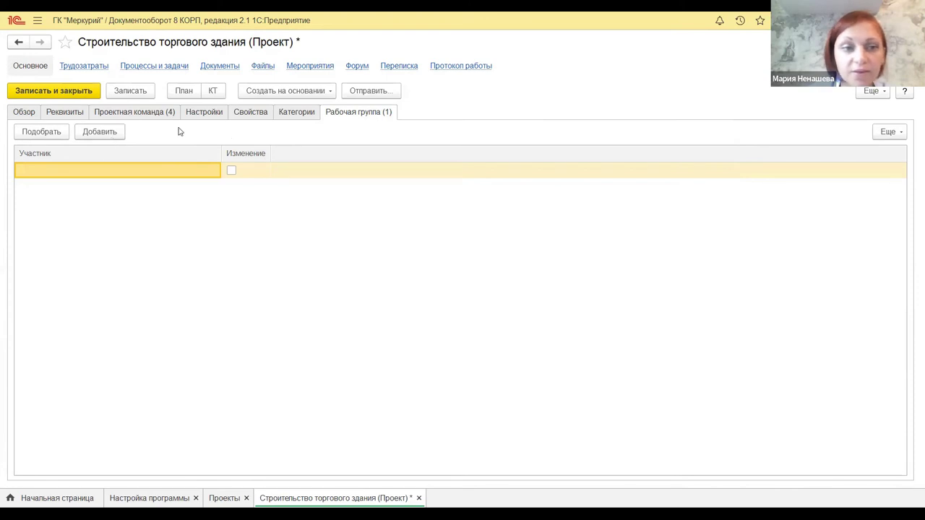
pyautogui.click(148, 116)
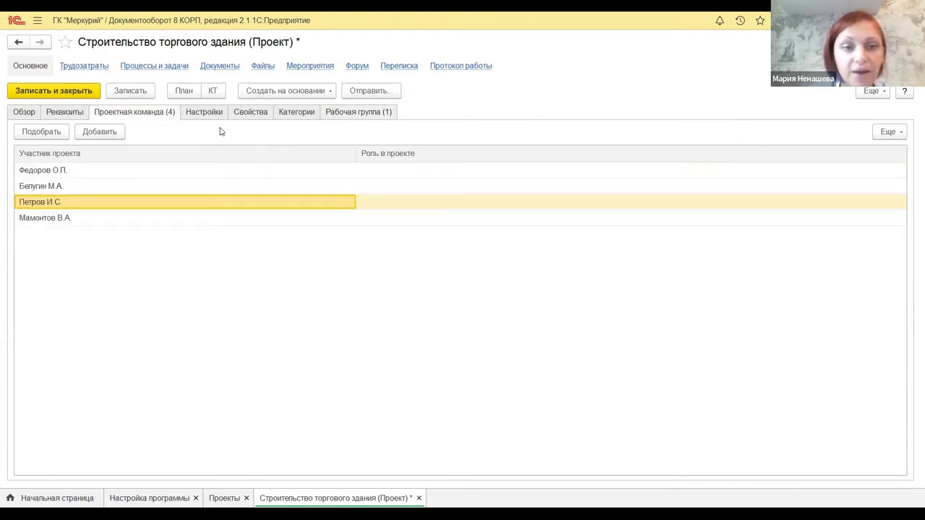
pyautogui.click(352, 115)
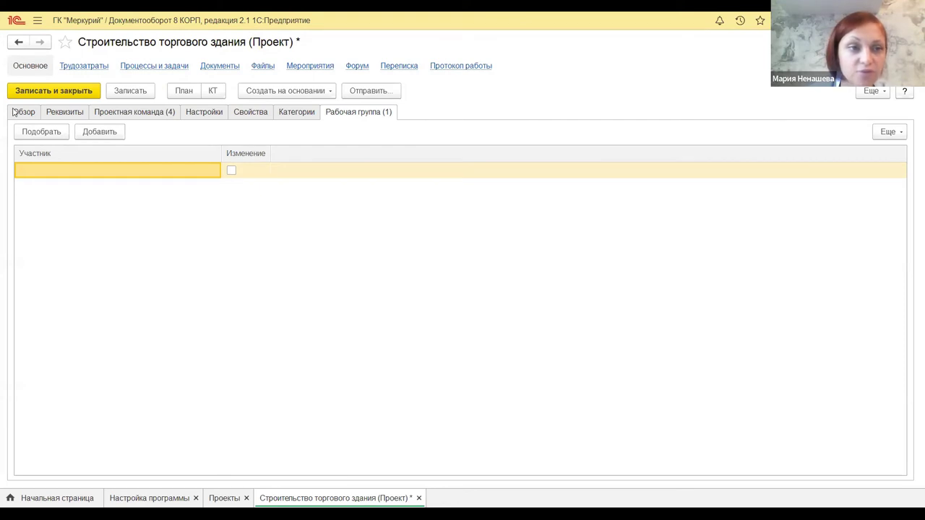
# View the project's Трудозатраты and the form for a new labour record, closing the form without saving.
pyautogui.click(98, 66)
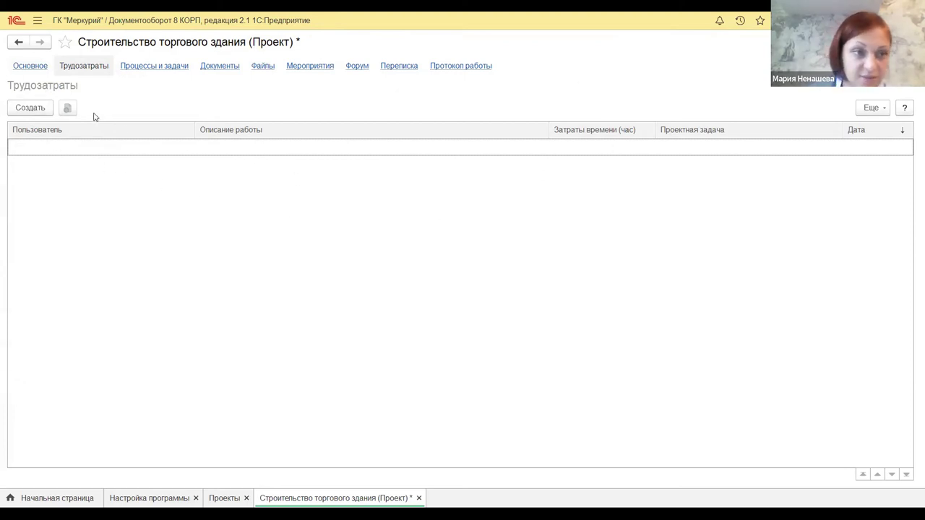
pyautogui.click(45, 107)
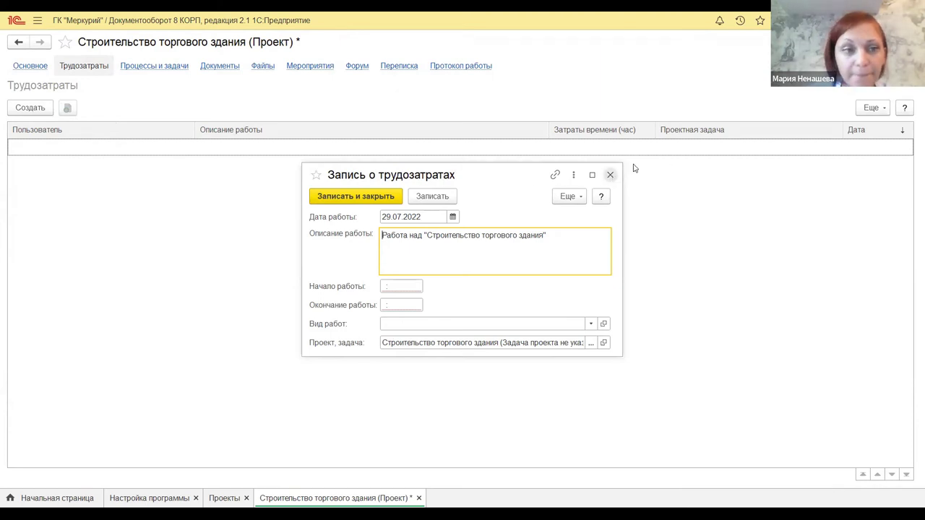
pyautogui.press('Escape')
# Review the project's tasks in progress and the full list of its processes and tasks.
pyautogui.click(139, 66)
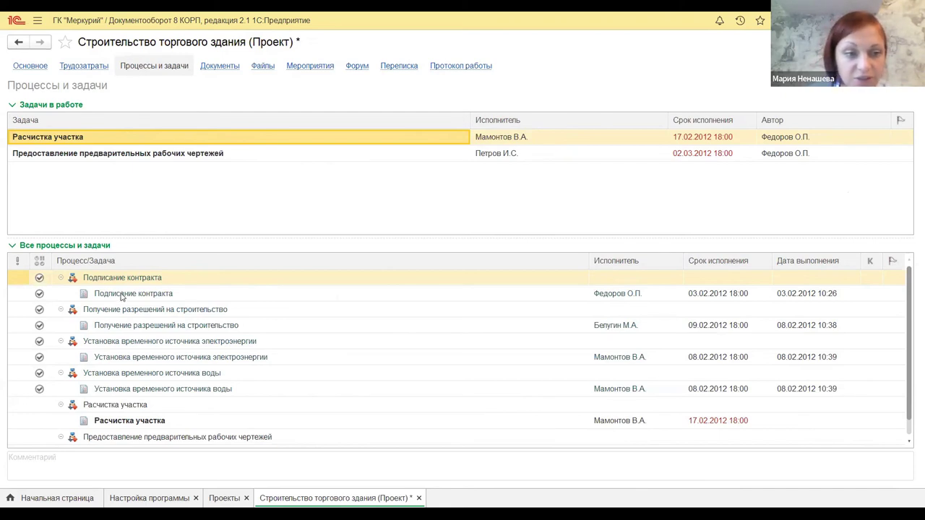
pyautogui.scroll(-1, 116, 301)
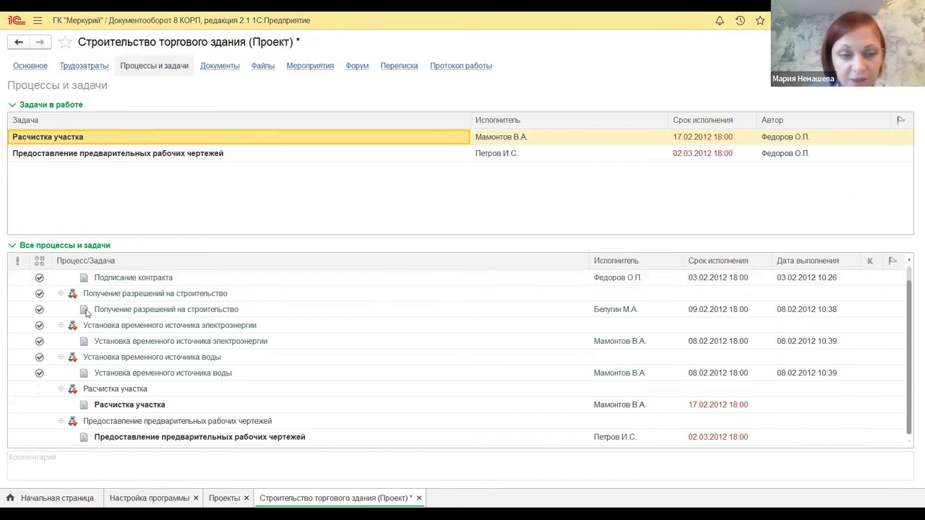
pyautogui.scroll(1, 114, 345)
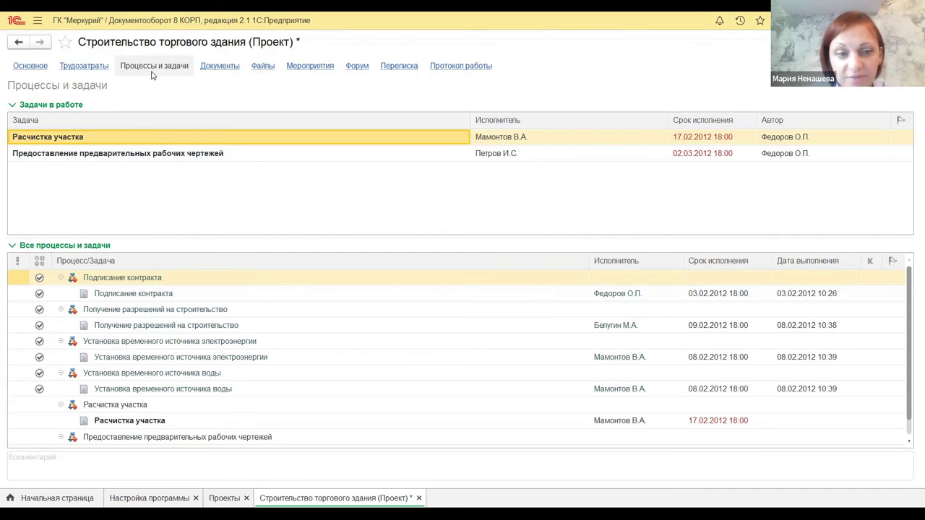
# Review the project's internal, incoming and outgoing documents, ending on the internal ones.
pyautogui.click(205, 67)
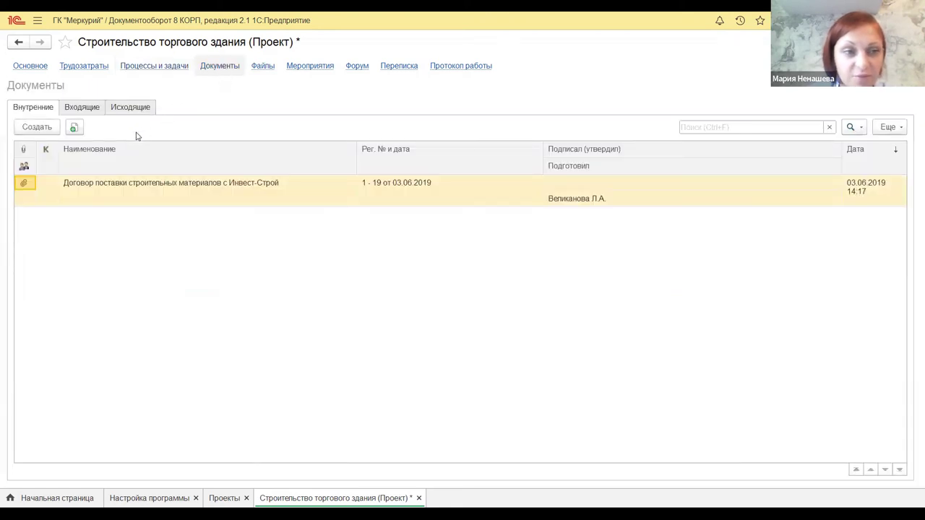
pyautogui.click(80, 108)
pyautogui.click(141, 107)
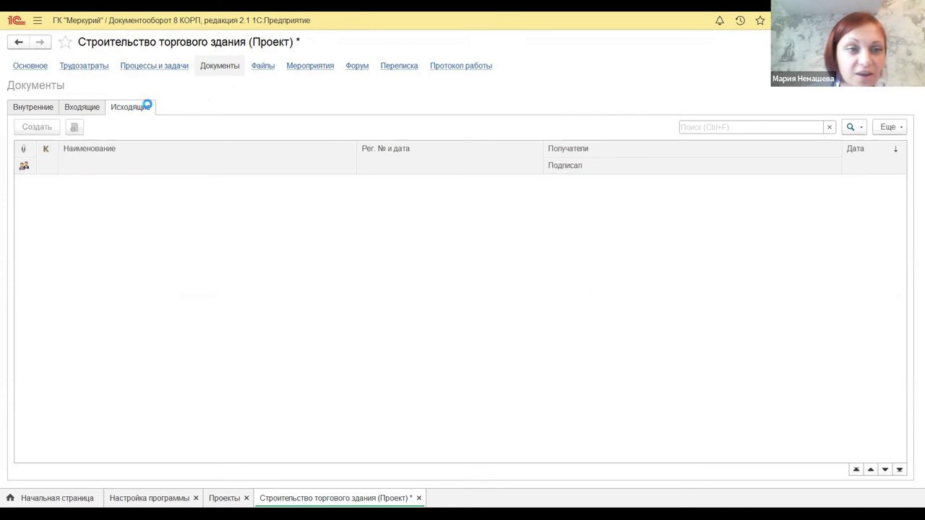
pyautogui.click(82, 109)
pyautogui.click(42, 110)
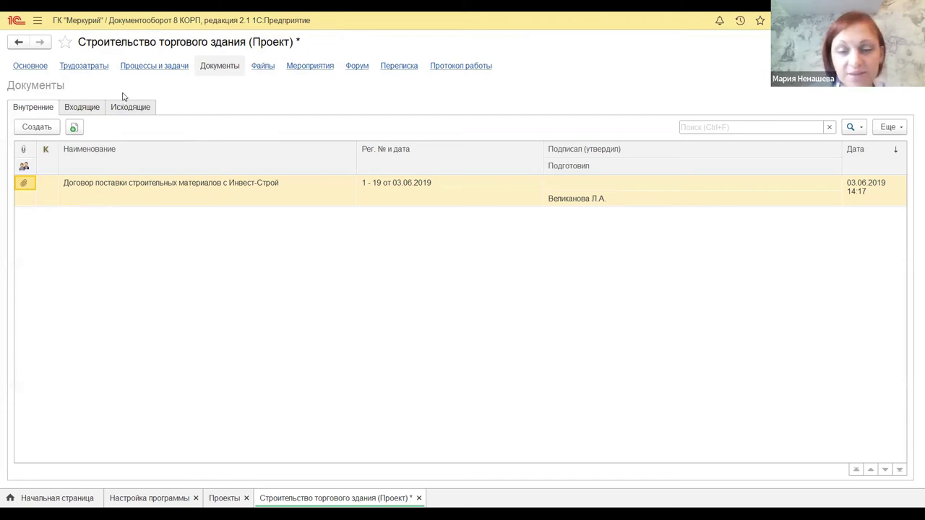
# Review the project's files, selecting "Договор, Визуализация ЭП", and view the project's events (Мероприятия).
pyautogui.click(261, 66)
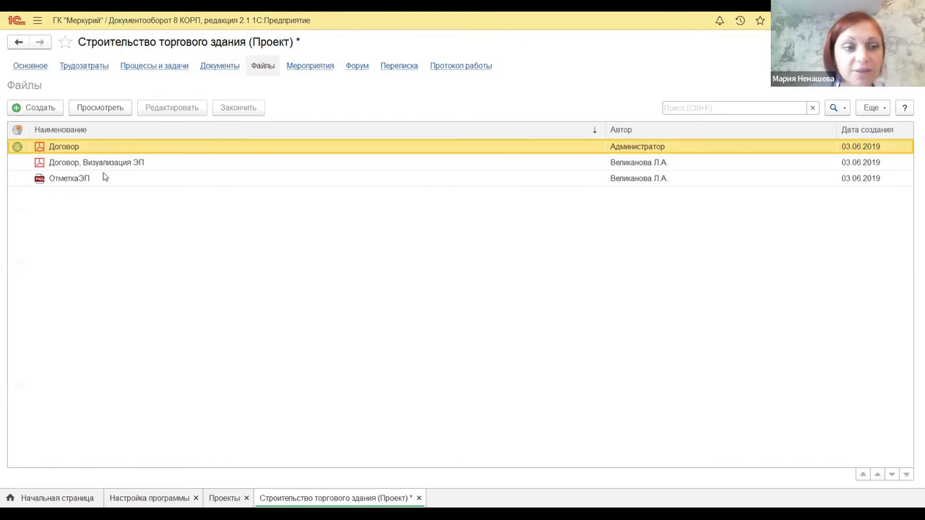
pyautogui.click(90, 169)
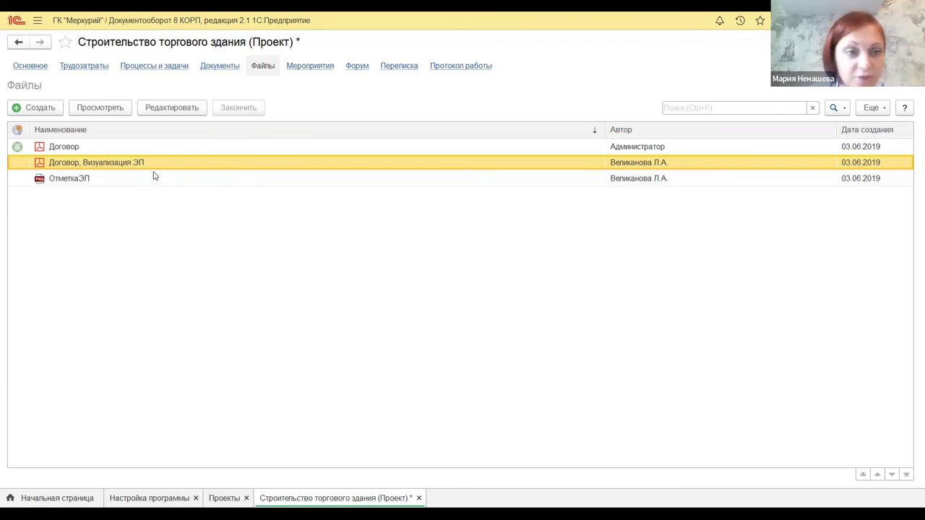
pyautogui.click(314, 67)
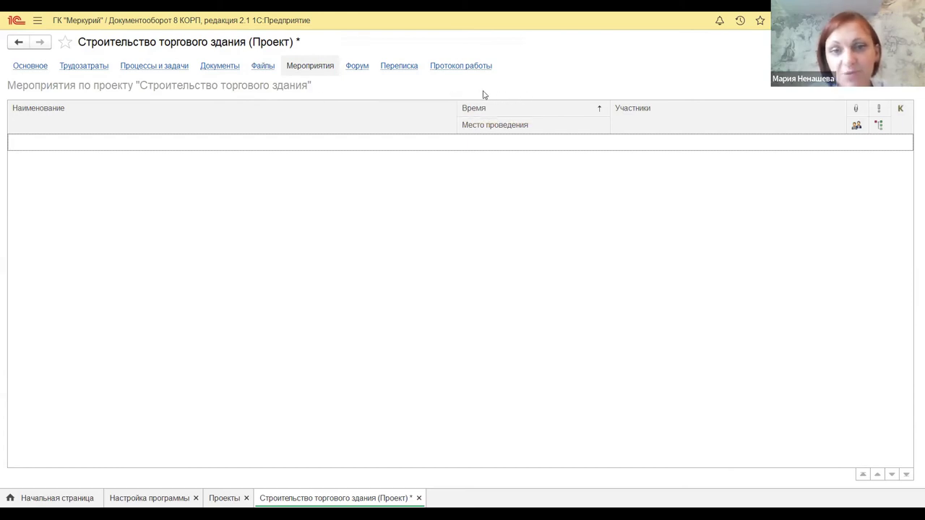
# View the project's forum, correspondence history and user activity log (Протокол работы).
pyautogui.click(357, 70)
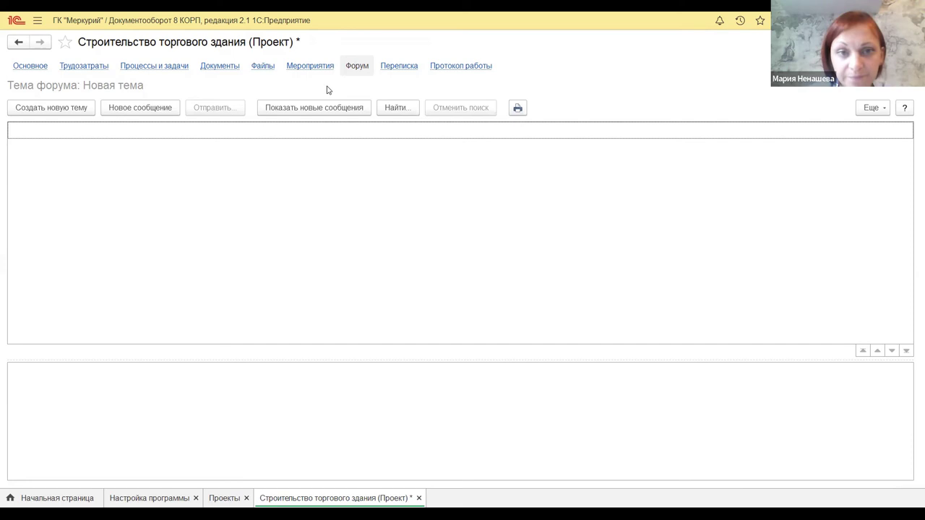
pyautogui.click(413, 66)
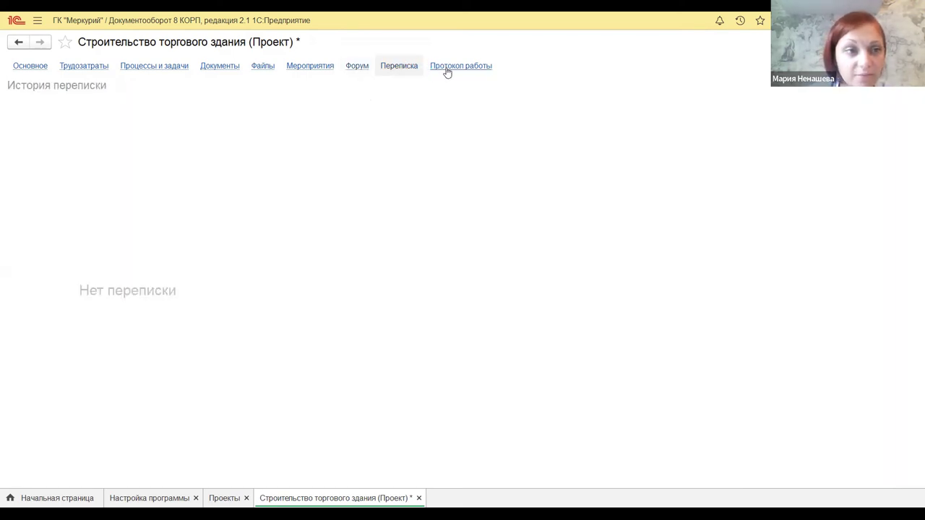
pyautogui.click(446, 66)
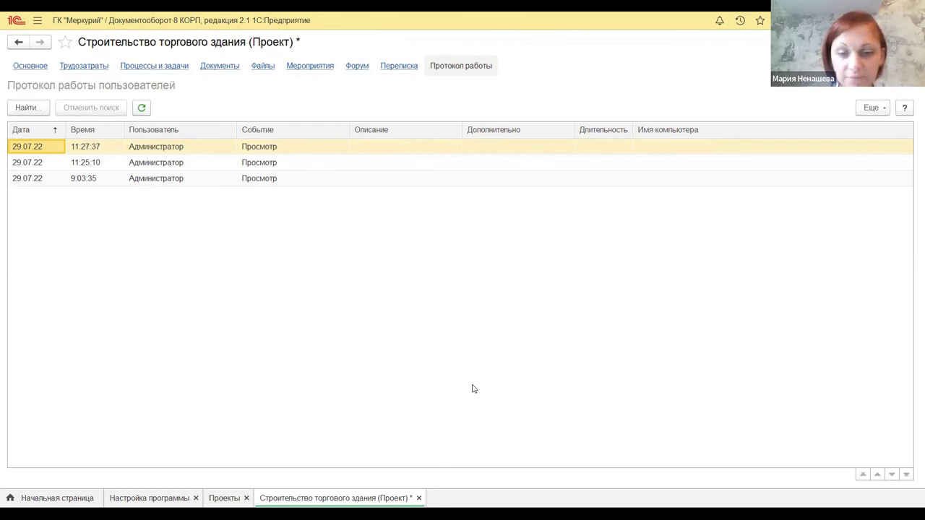
# Return to the project's overview, open its plan and examine the tasks with their dates, predecessors and performers.
pyautogui.click(26, 66)
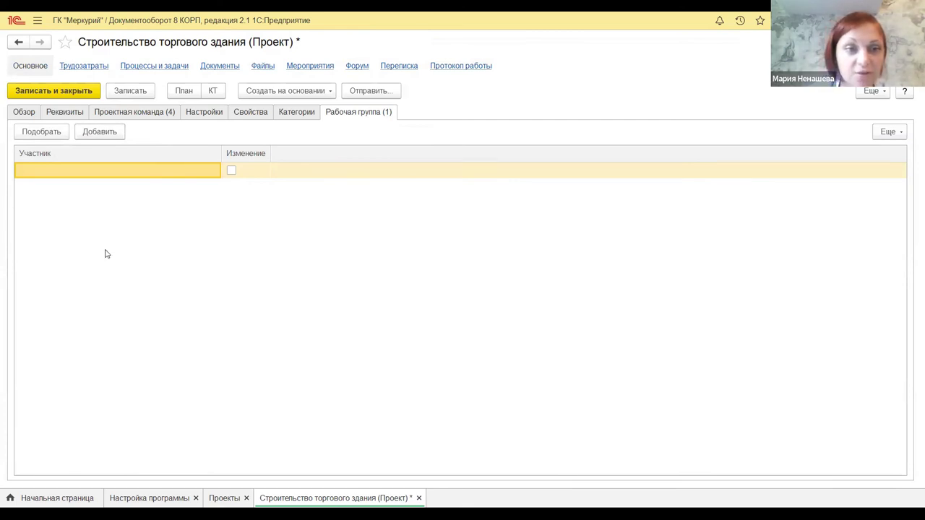
pyautogui.click(25, 114)
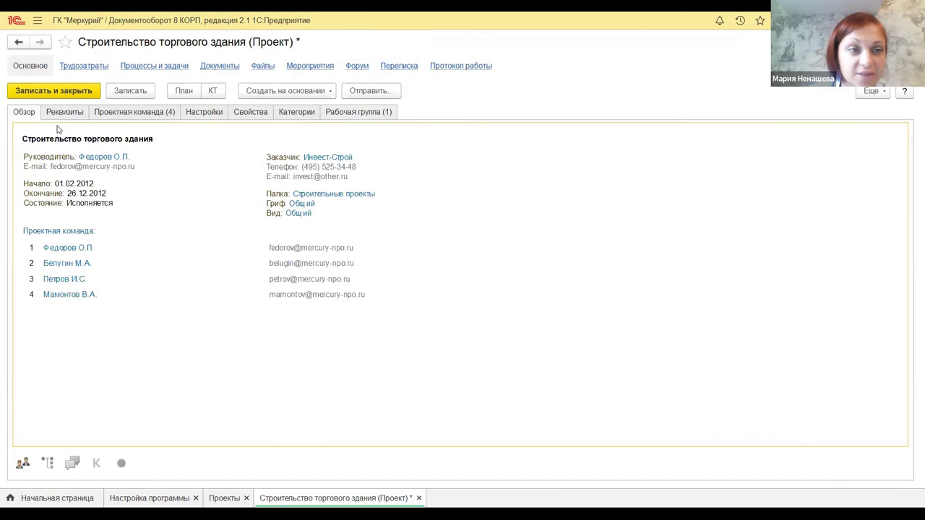
pyautogui.click(187, 92)
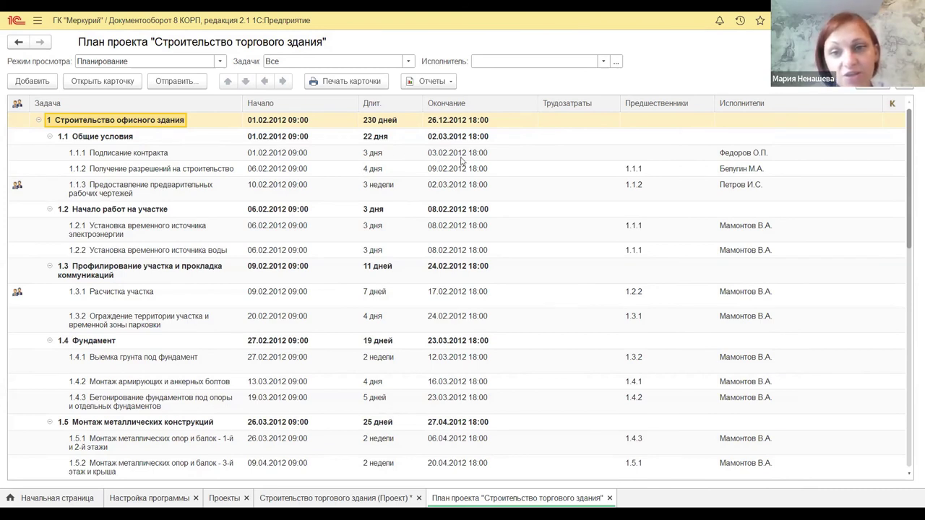
pyautogui.click(640, 170)
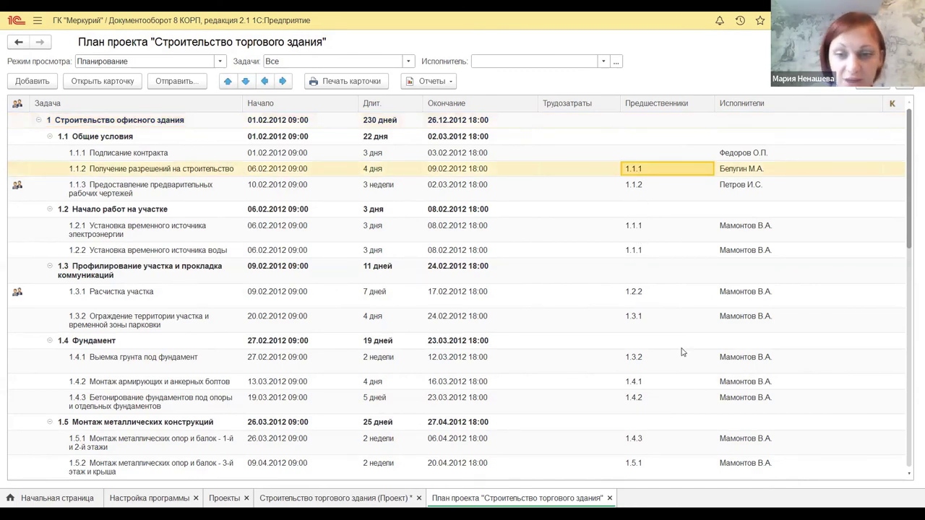
pyautogui.scroll(-12, 643, 344)
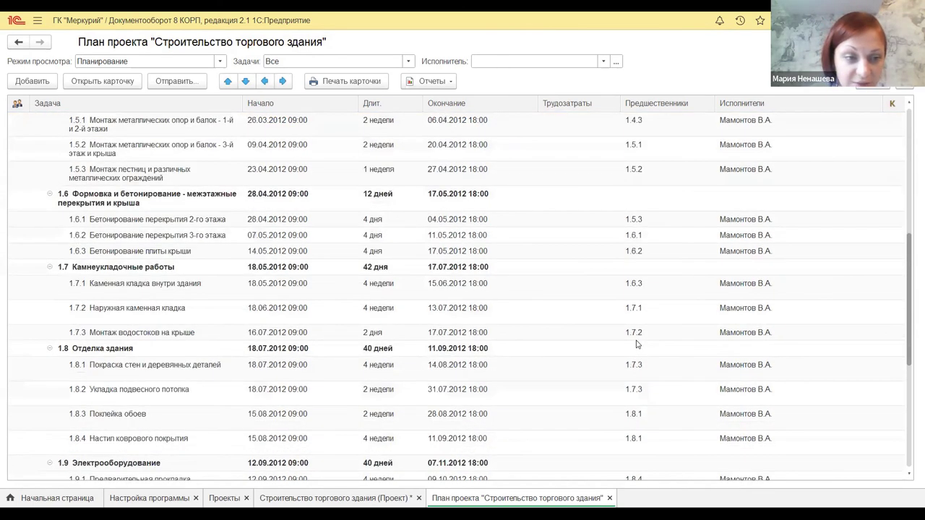
pyautogui.scroll(12, 646, 328)
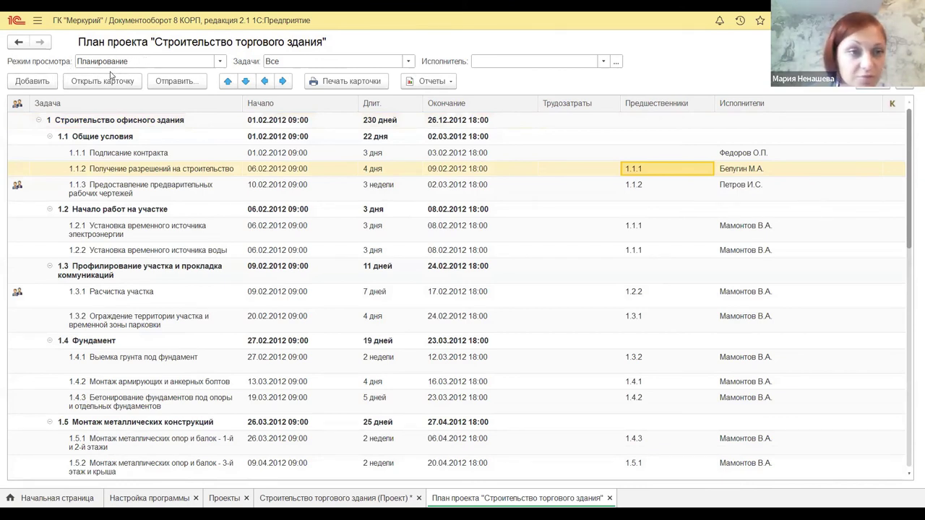
# Switch the project plan to the Диаграмма Ганта view and examine the task bars for February and March 2012.
pyautogui.click(220, 61)
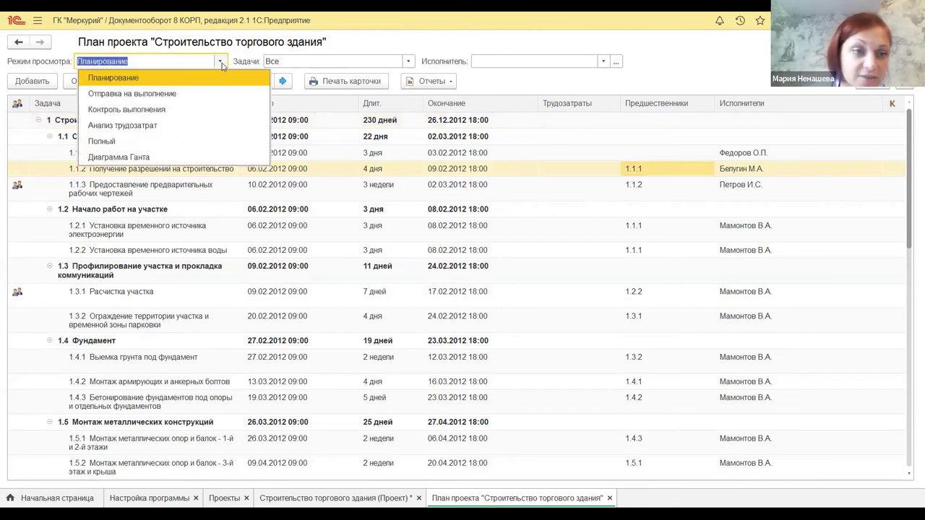
pyautogui.click(153, 158)
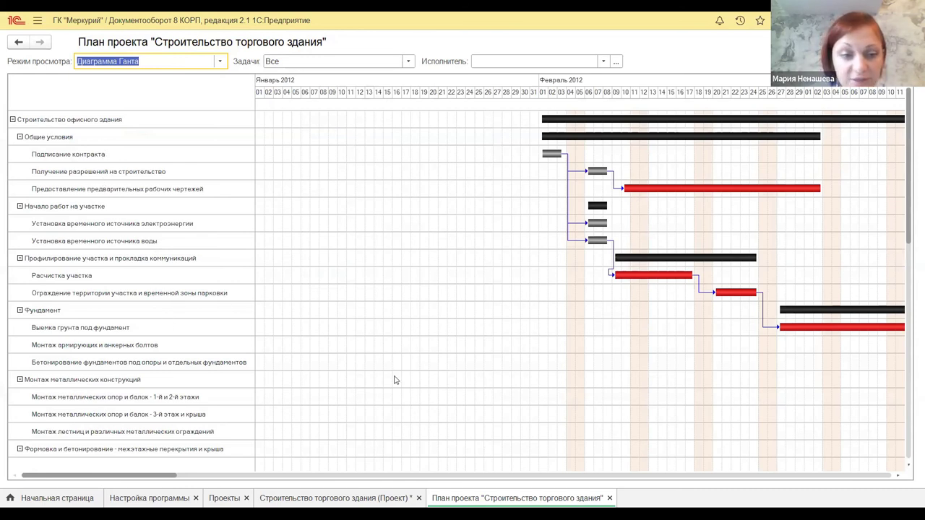
pyautogui.moveTo(117, 479); pyautogui.dragTo(186, 482)
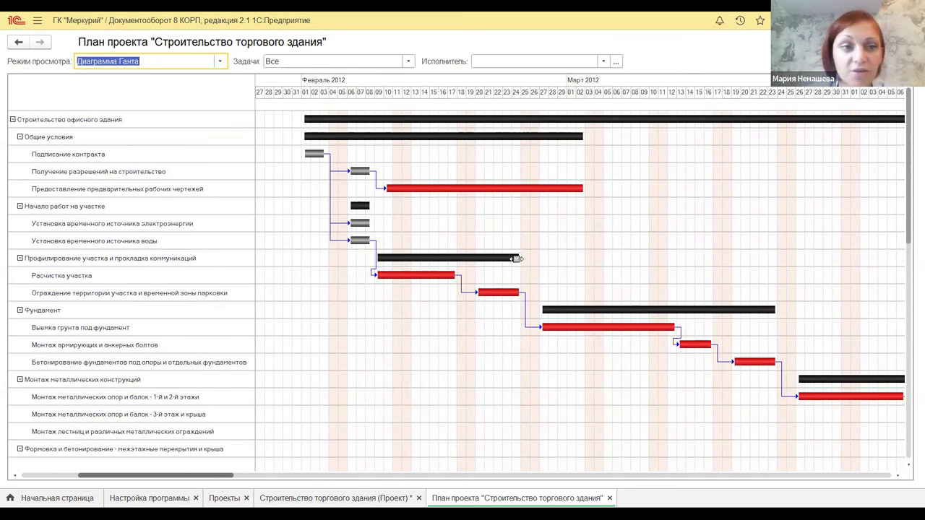
# Switch the project plan to the Полный view and examine its planned and actual columns, predecessors and performers.
pyautogui.click(218, 65)
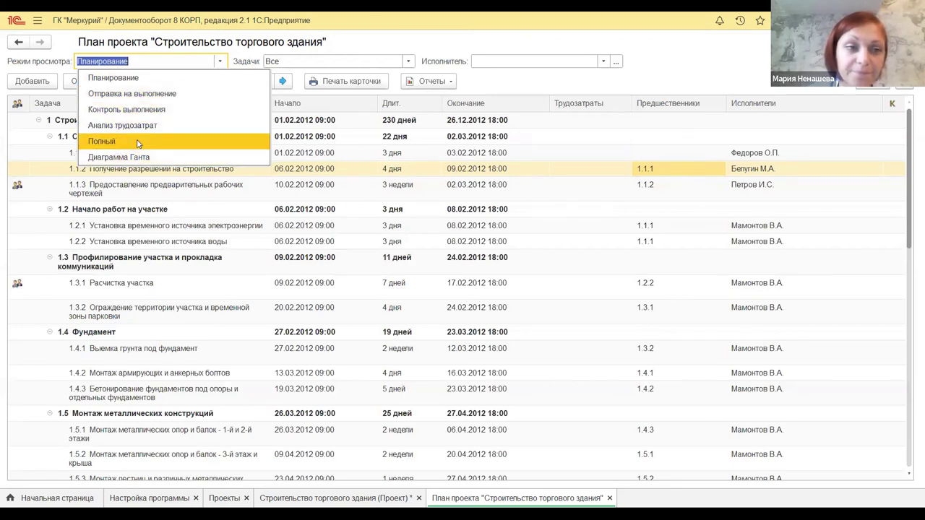
pyautogui.click(186, 140)
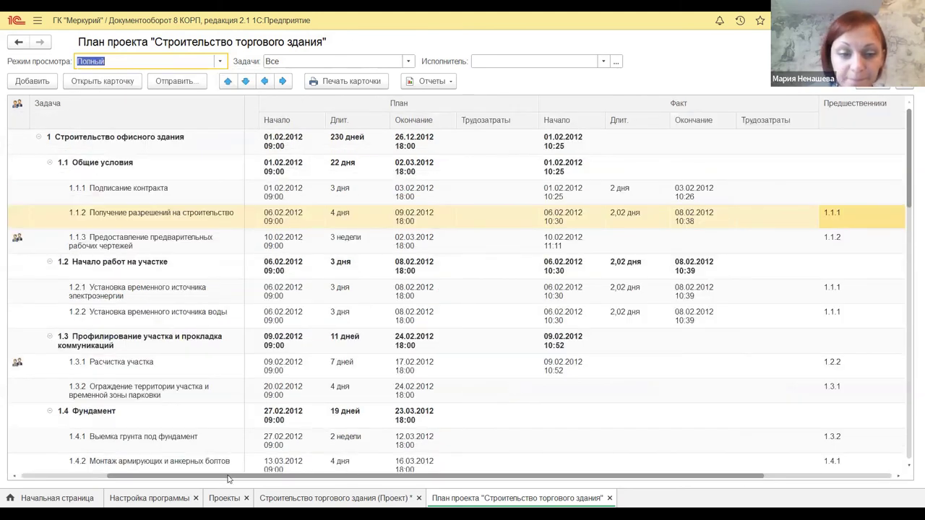
pyautogui.moveTo(227, 478); pyautogui.dragTo(409, 471)
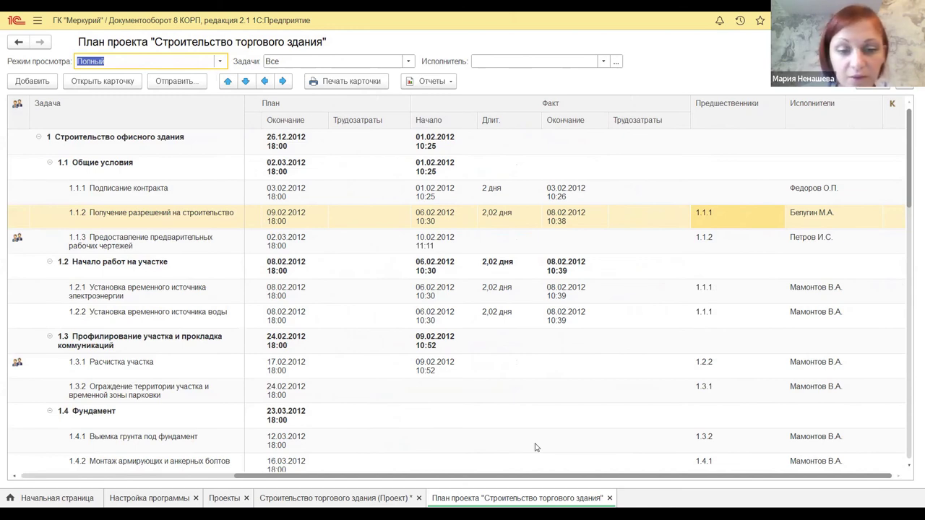
# Close the project plan and open the project's list of control points (Контрольные точки).
pyautogui.press('Escape')
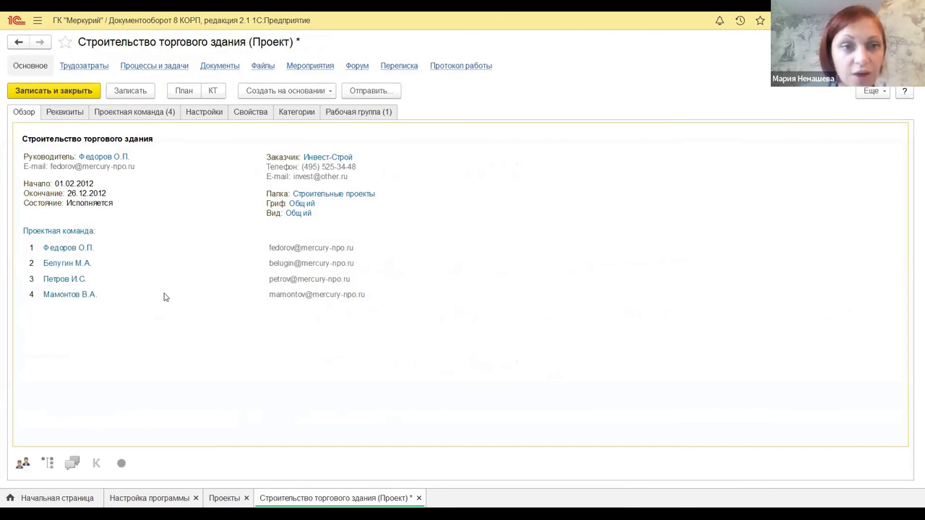
pyautogui.click(213, 91)
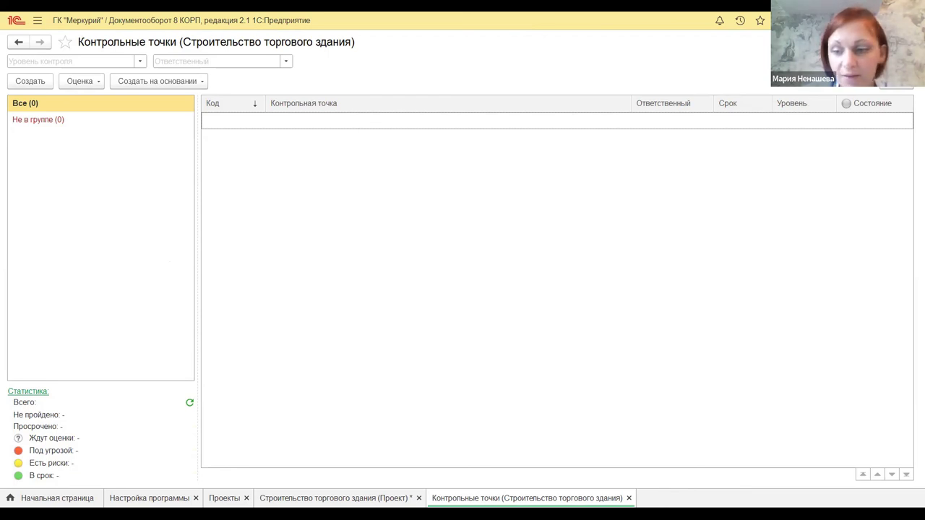
# Open the reports of the Совместная работа section, expand the По проектам group and examine its project reports.
pyautogui.press('Escape')
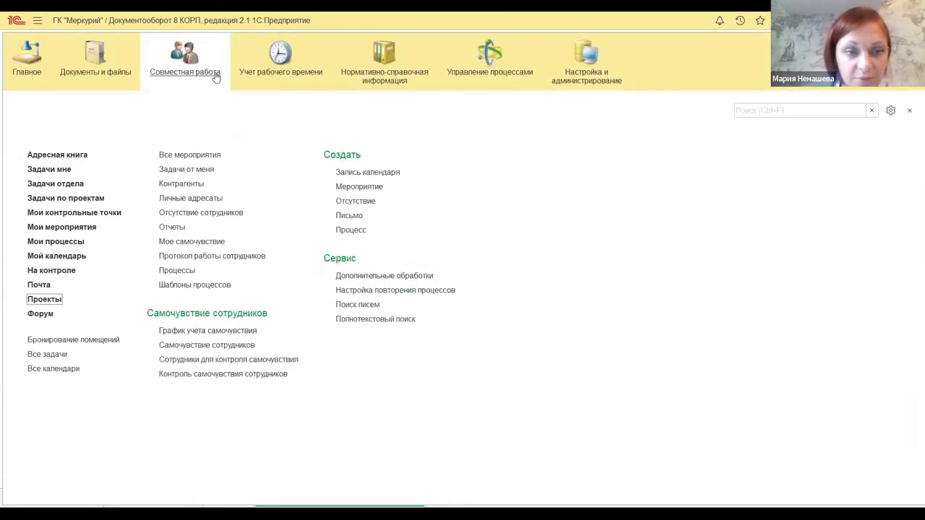
pyautogui.click(168, 227)
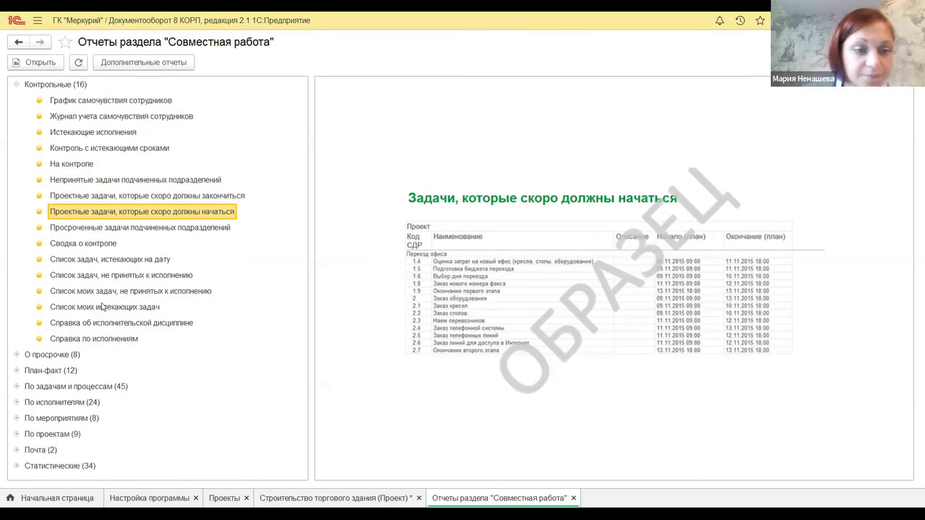
pyautogui.click(17, 433)
pyautogui.scroll(-3, 84, 368)
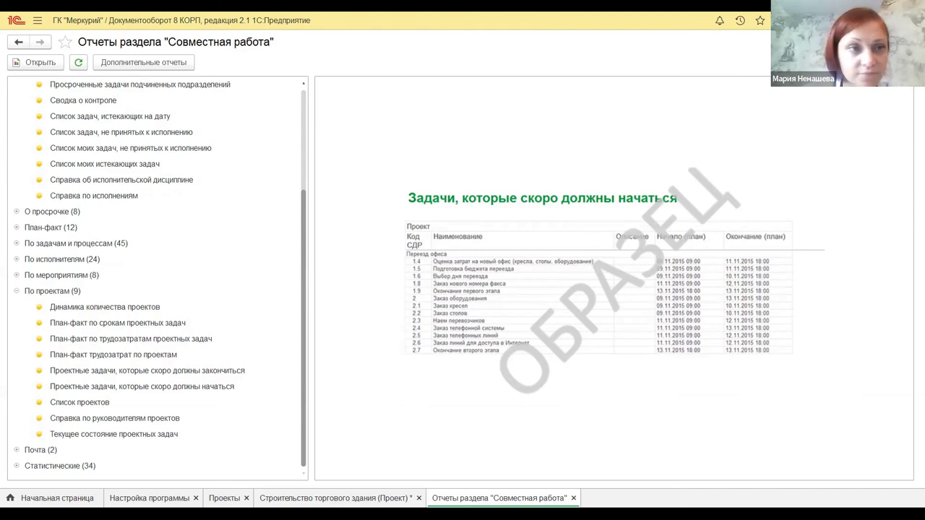
pyautogui.click(19, 42)
# Return to the Проекты list and start loading a project from Microsoft Project (Загрузить из Microsoft Project).
pyautogui.click(38, 20)
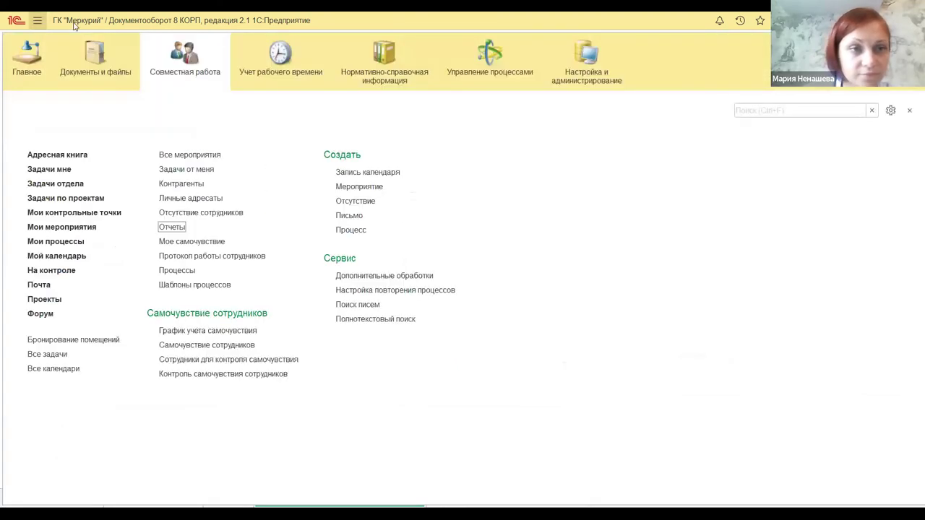
pyautogui.click(45, 299)
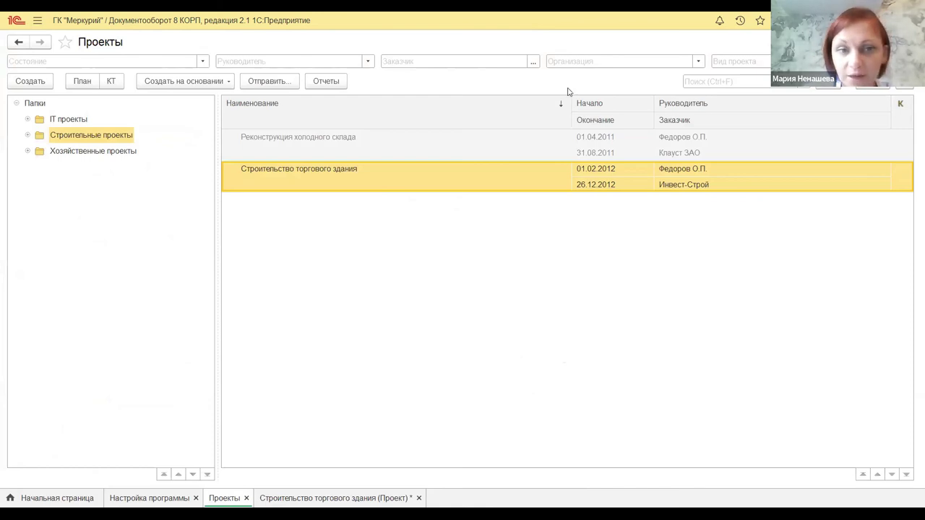
pyautogui.rightClick(279, 204)
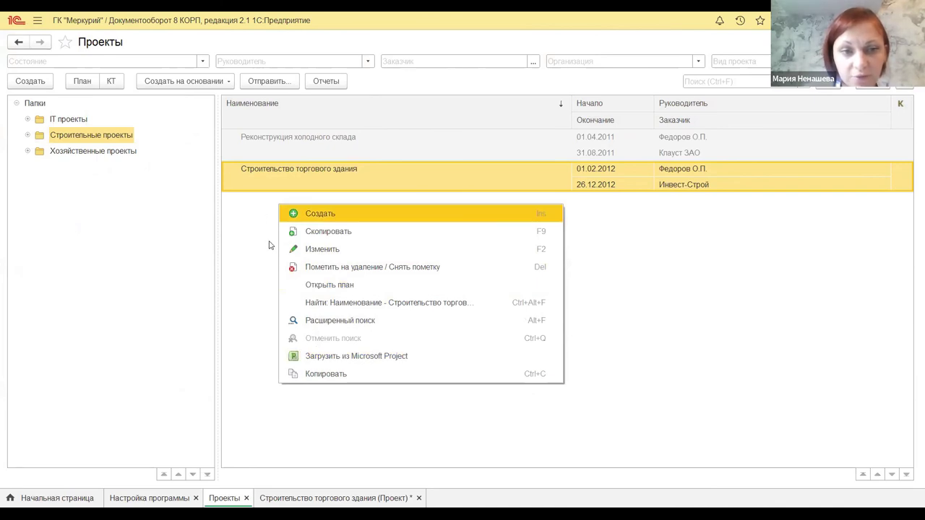
pyautogui.click(324, 358)
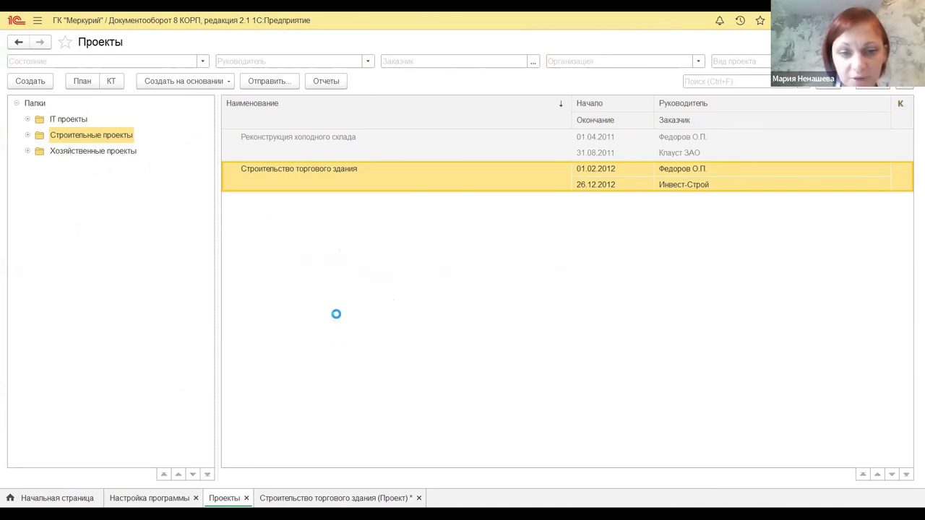